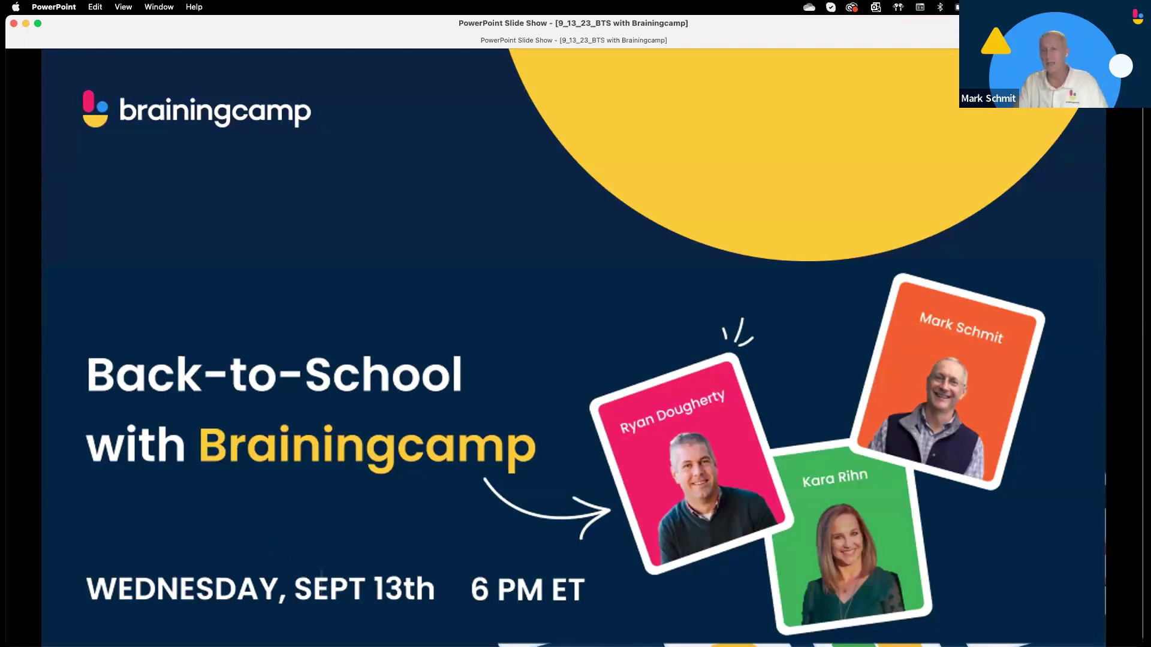
# Show the webinar agenda slide, leave the slide show, and switch to the Back To School with Brainingcamp folder in the browser.
pyautogui.click(273, 521)
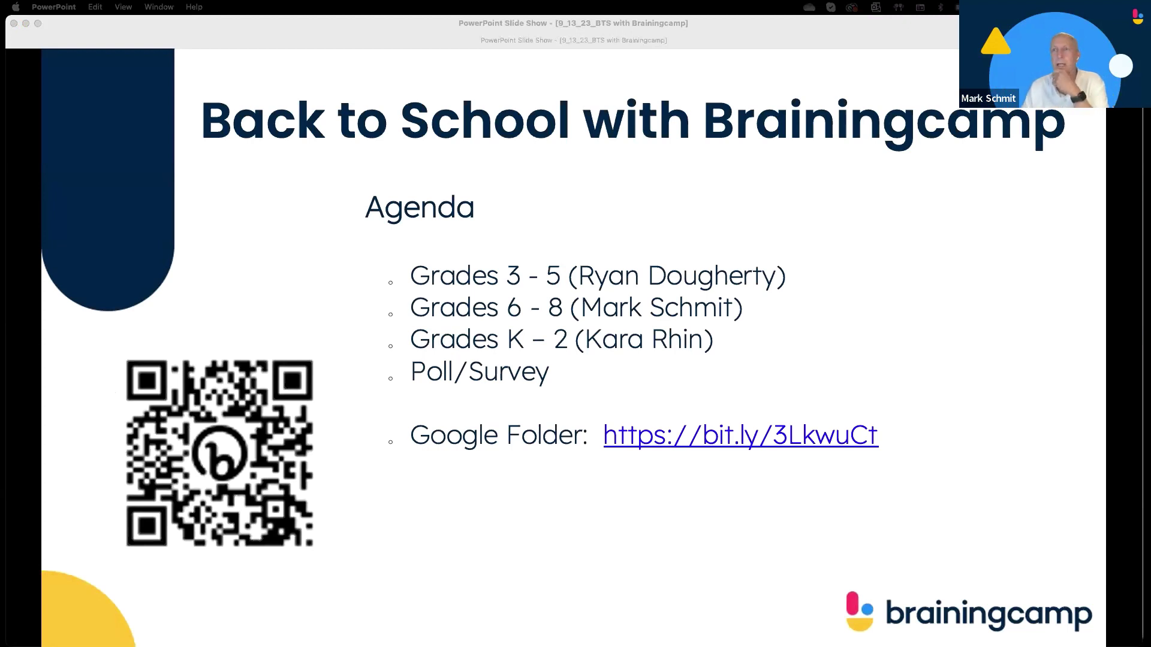
pyautogui.click(26, 24)
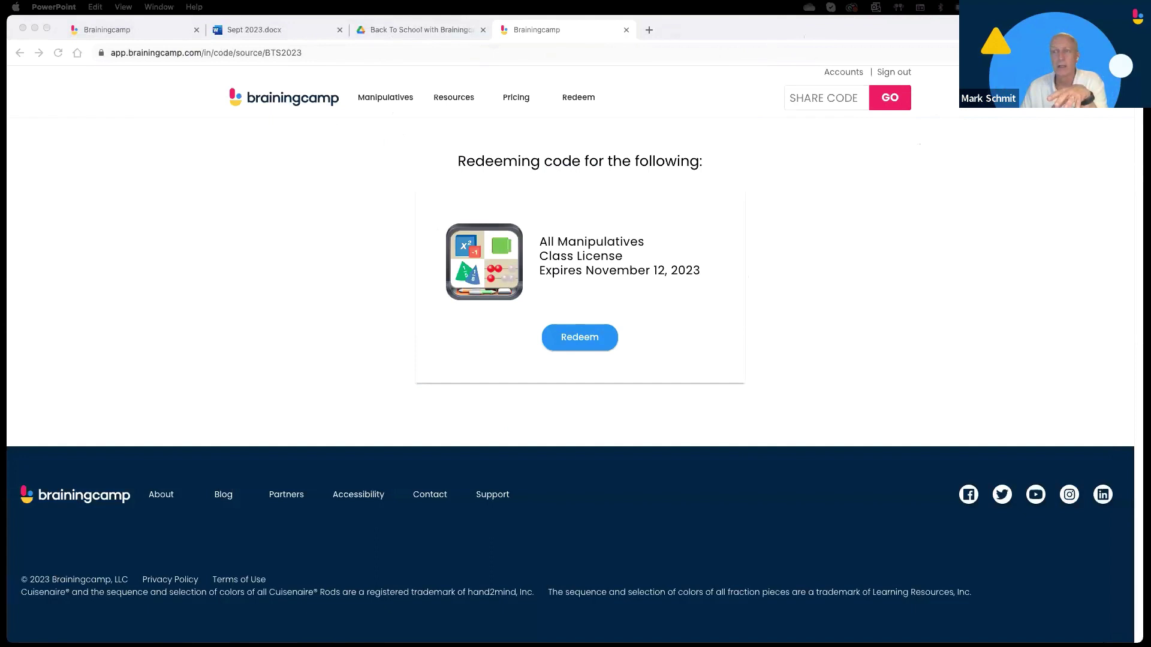
pyautogui.click(426, 30)
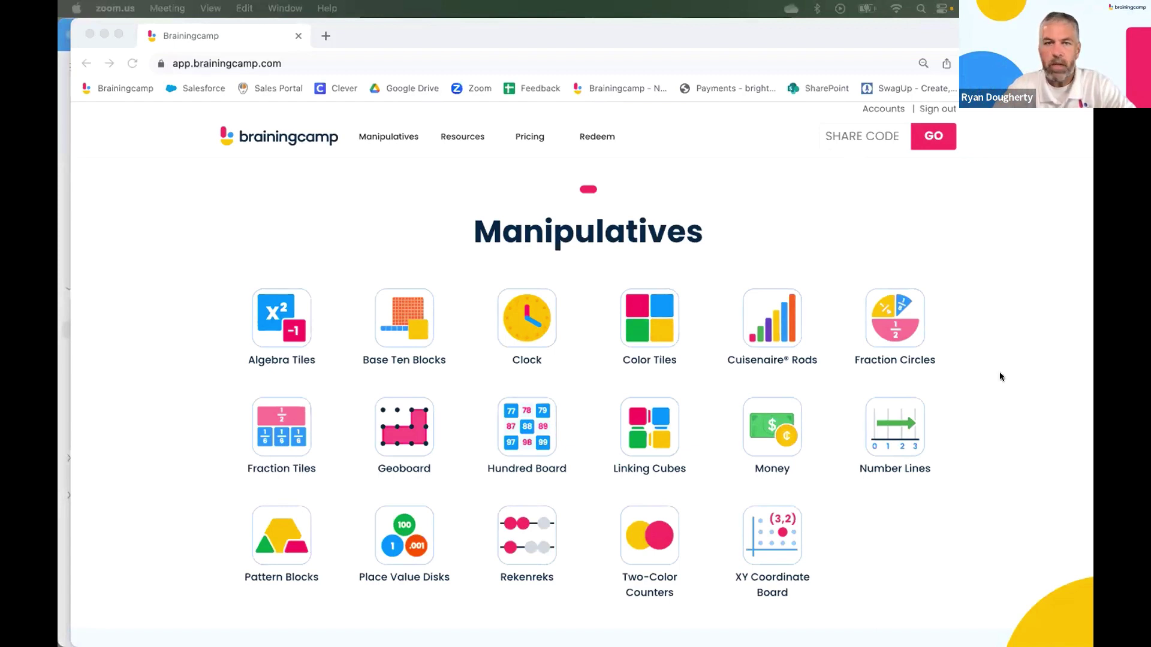
# Open the shared place value disks activity using share code YZQ8CDZE.
pyautogui.click(838, 137)
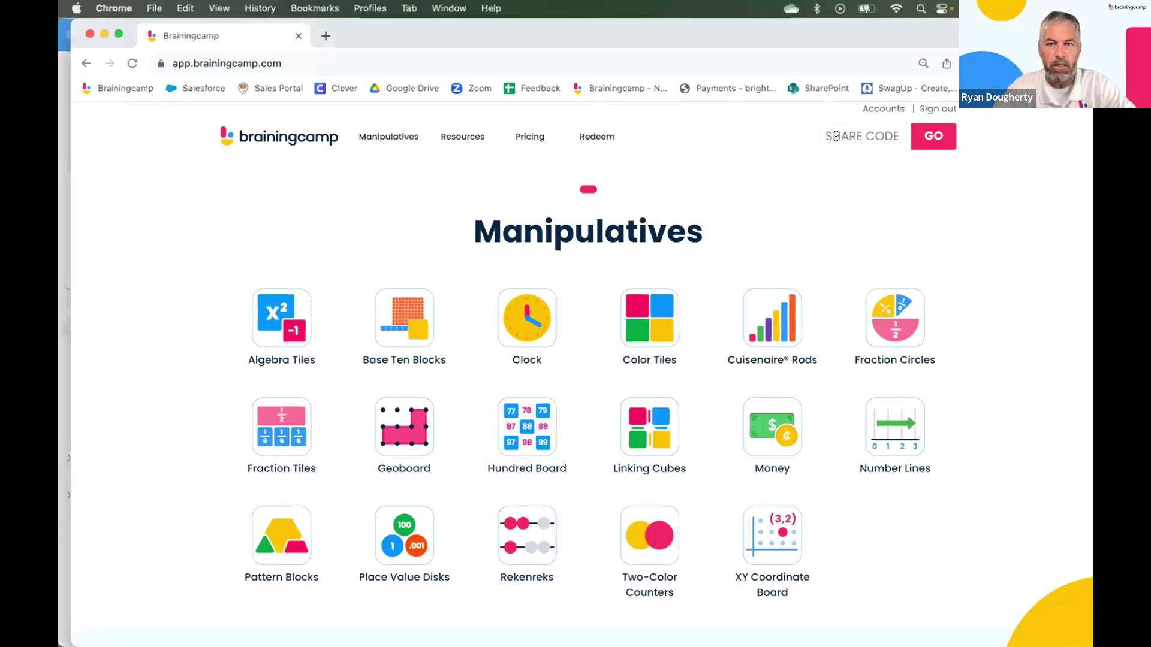
pyautogui.rightClick(845, 137)
pyautogui.click(870, 242)
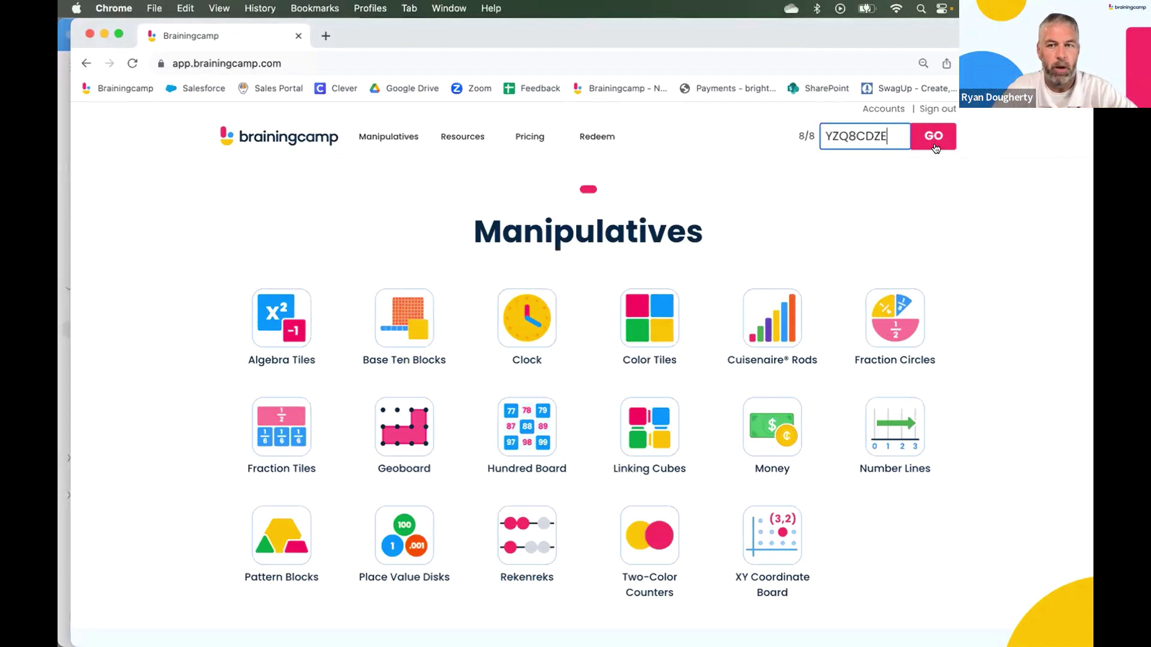
pyautogui.click(930, 138)
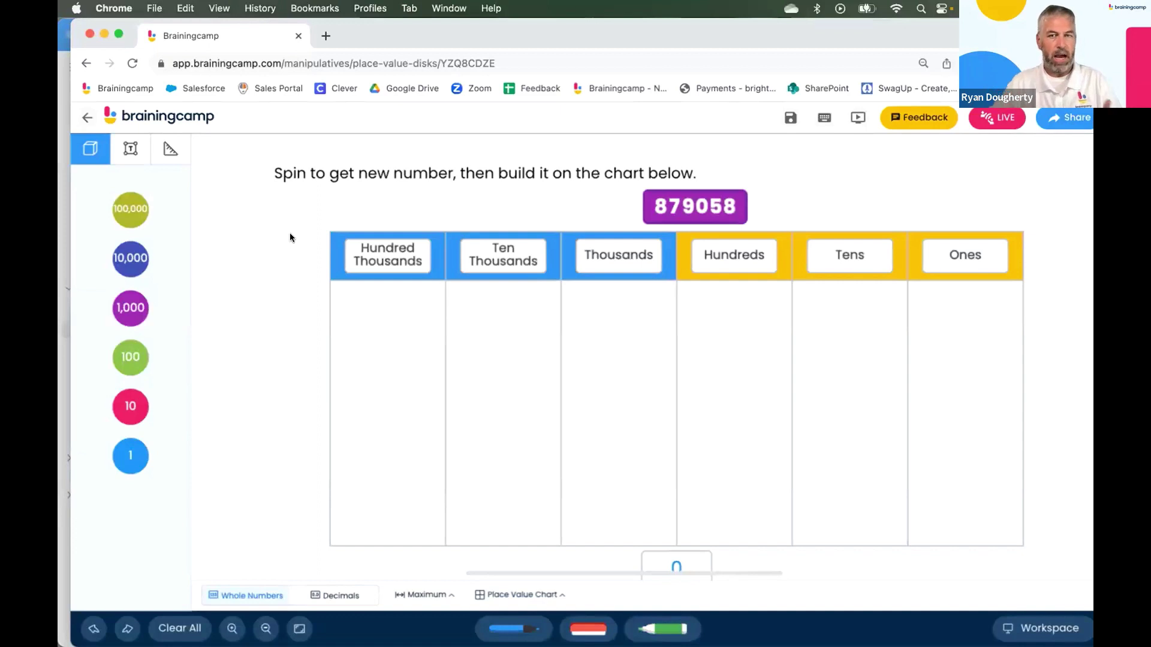
# Fit the whole place value chart in view and examine the available maximum place value options.
pyautogui.click(265, 628)
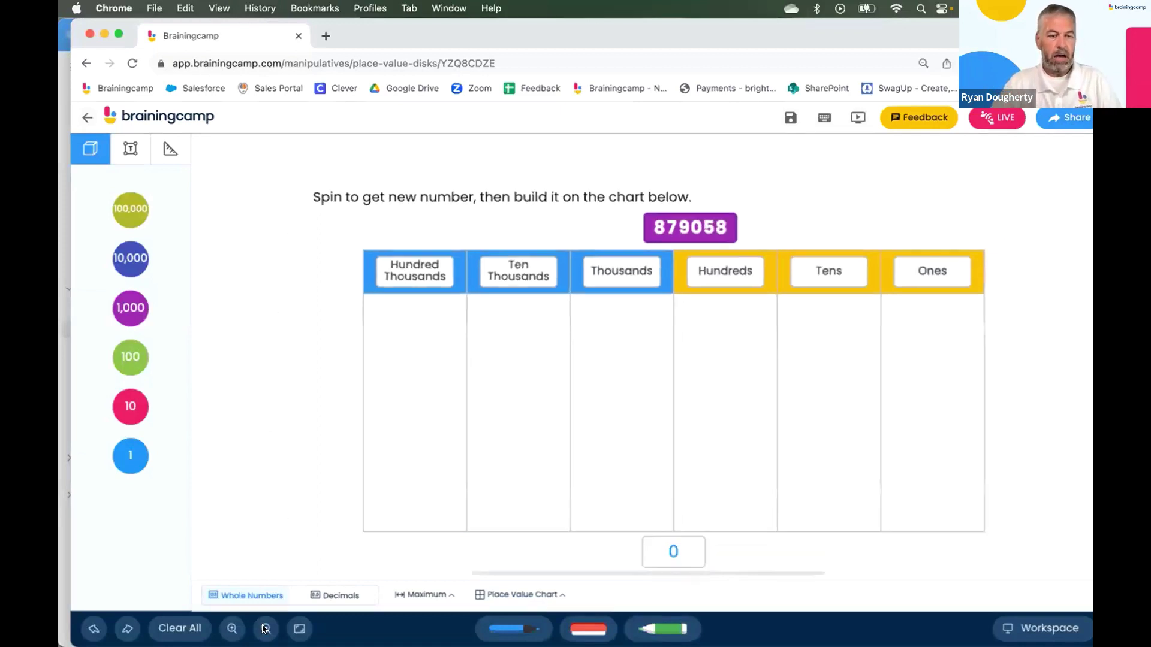
pyautogui.scroll(-2, 303, 467)
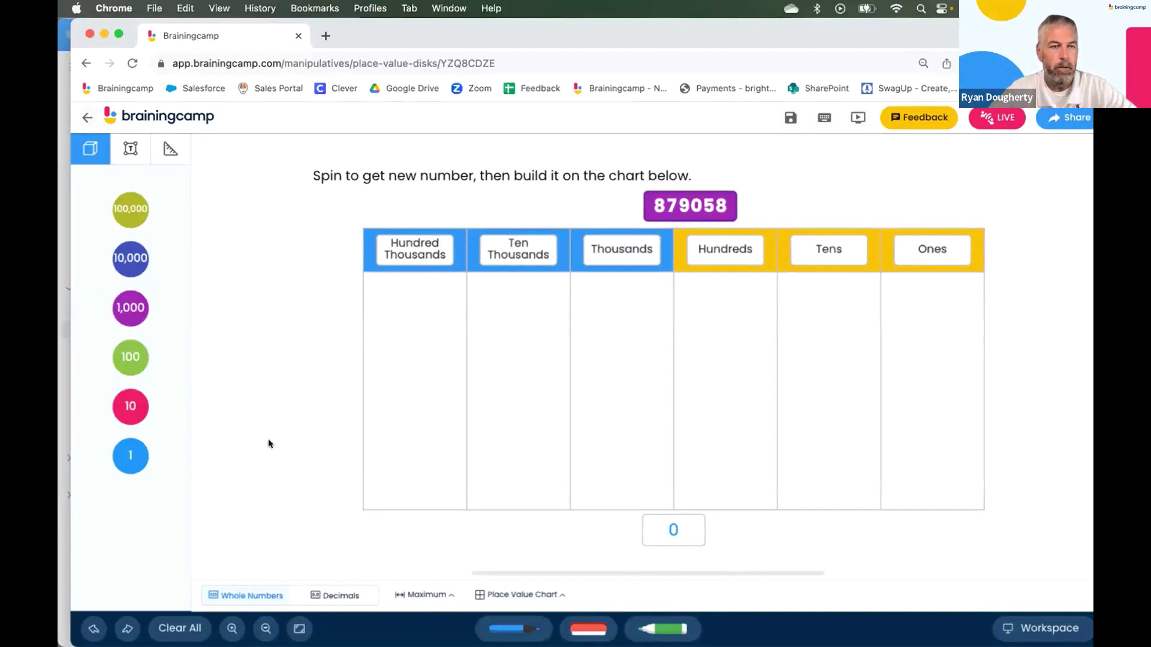
pyautogui.click(443, 594)
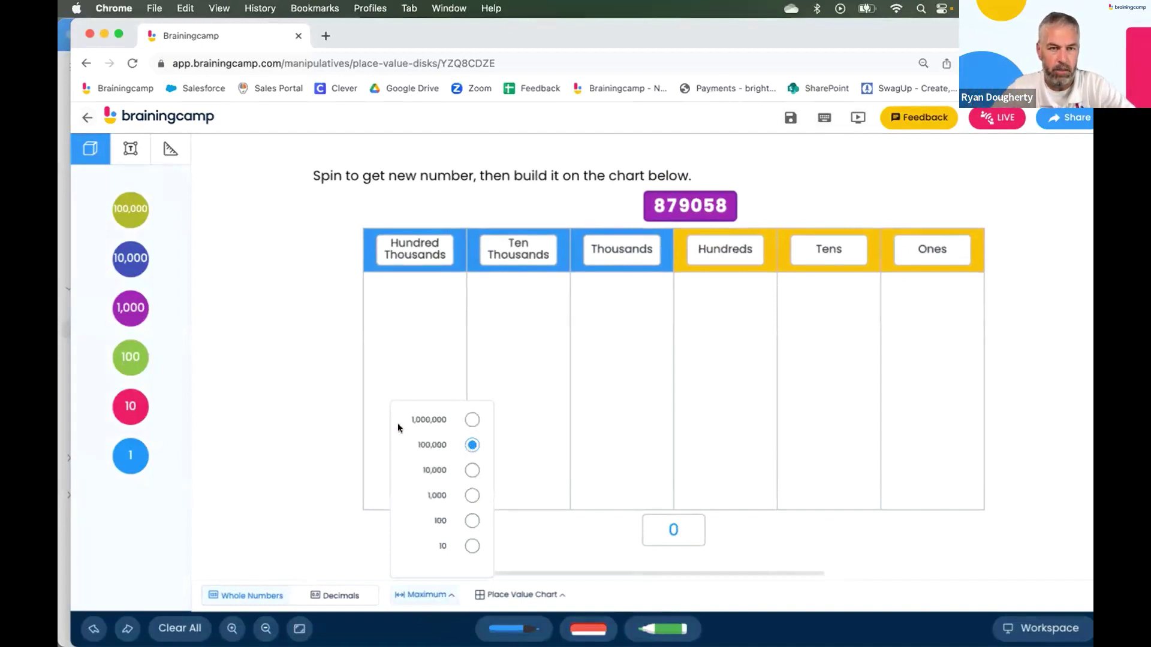
pyautogui.click(326, 409)
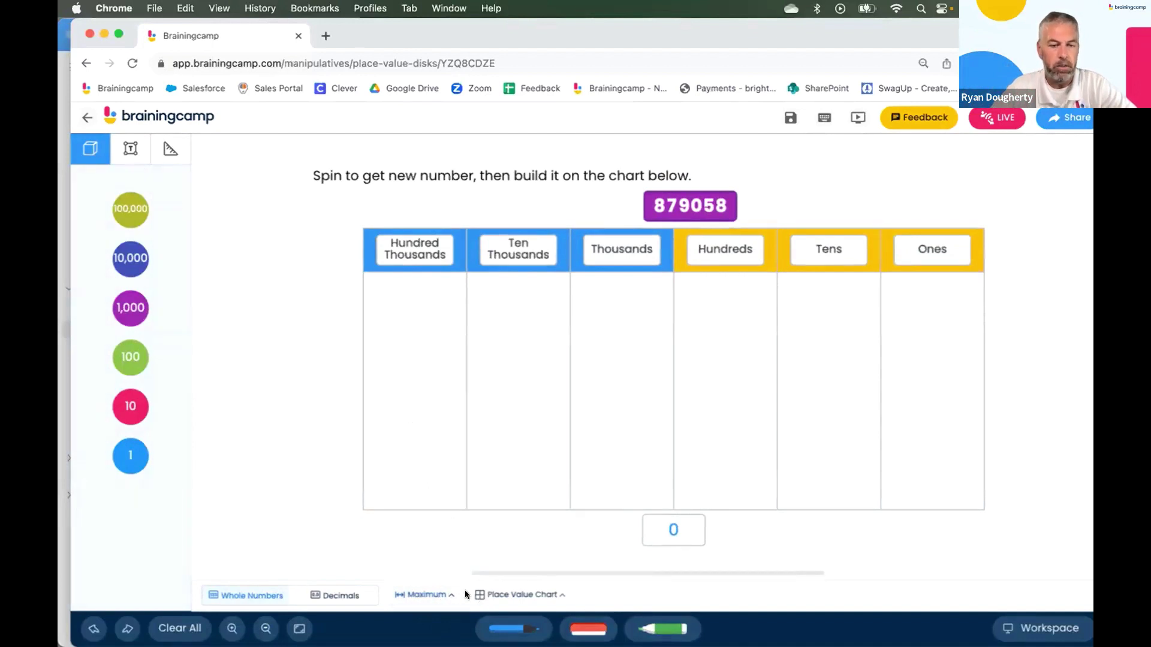
# Place an extra random number tile beside the place value chart and remove it again.
pyautogui.click(170, 150)
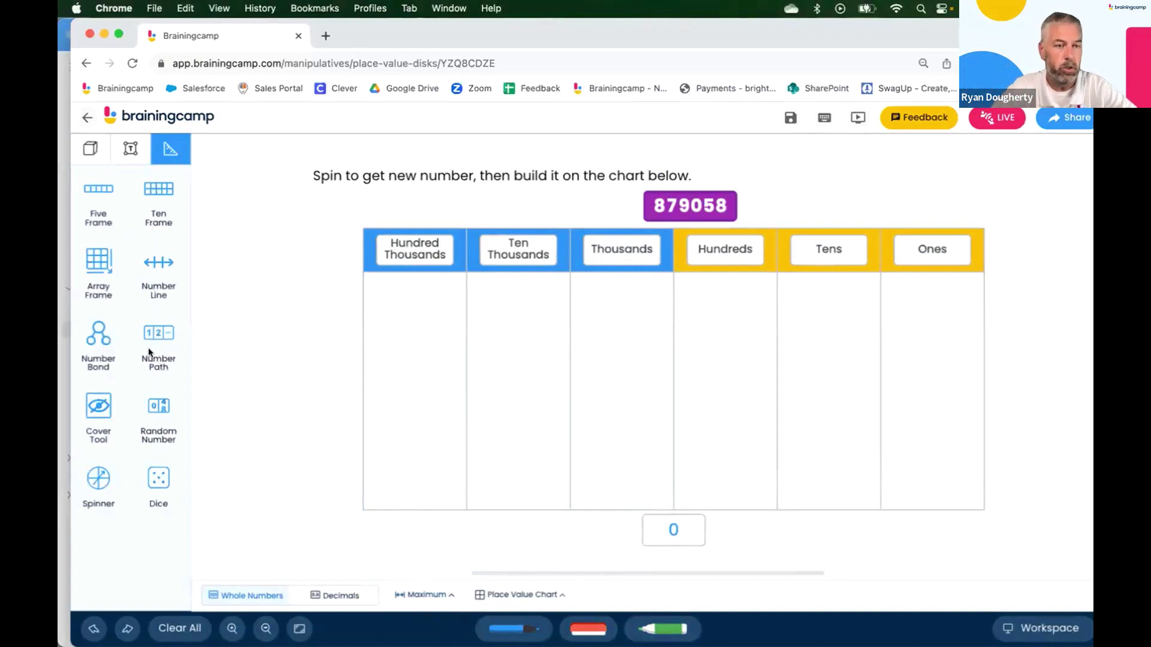
pyautogui.moveTo(159, 404); pyautogui.dragTo(283, 386)
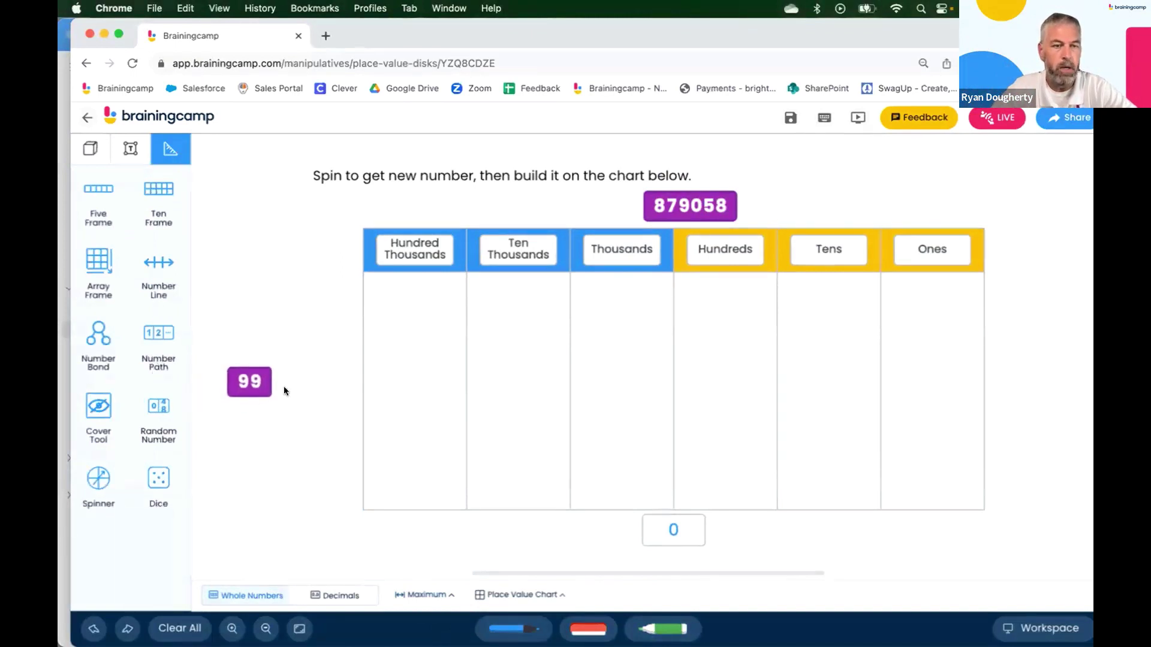
pyautogui.click(257, 348)
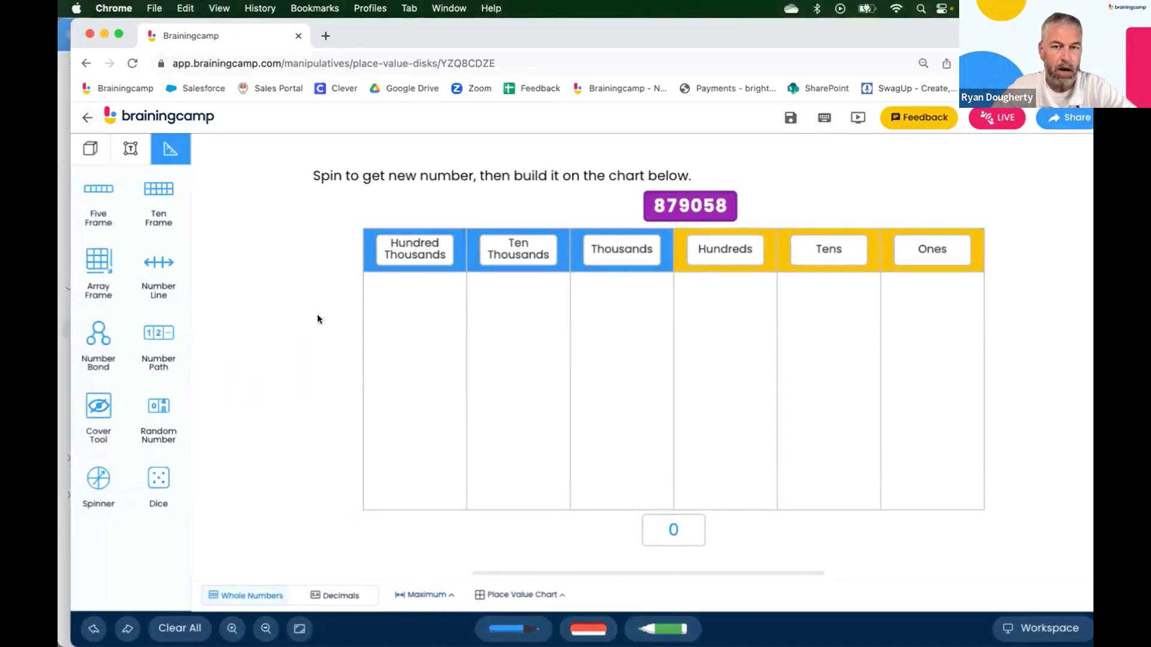
# Check the minimum and maximum range settings of the random number tile above the chart.
pyautogui.click(695, 202)
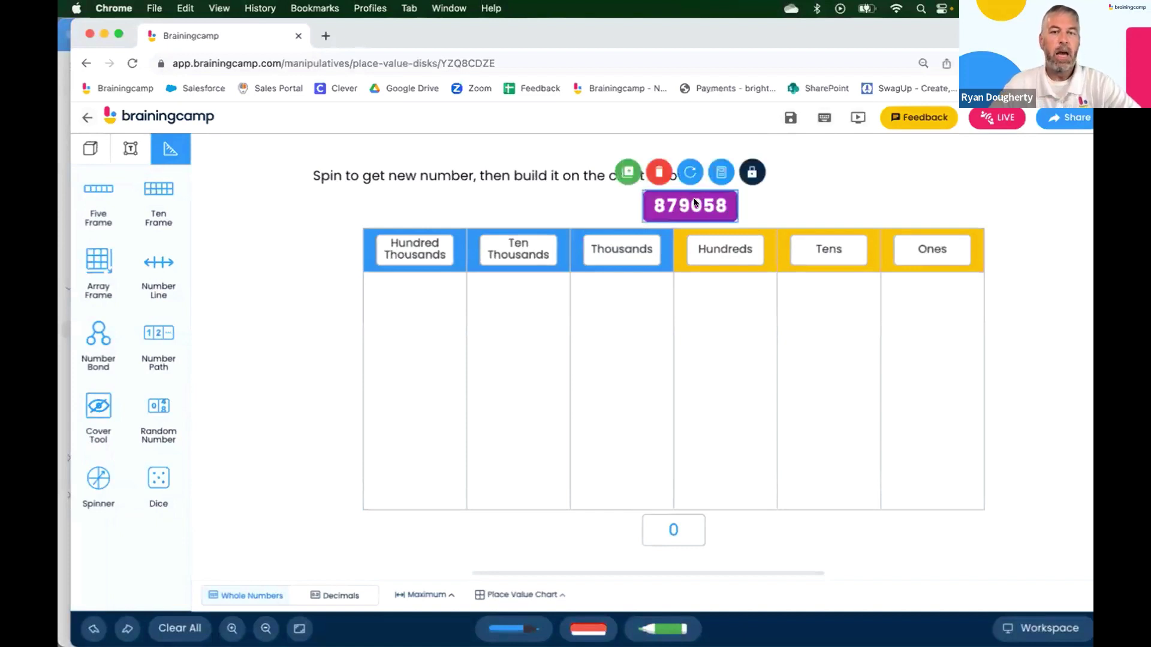
pyautogui.click(718, 179)
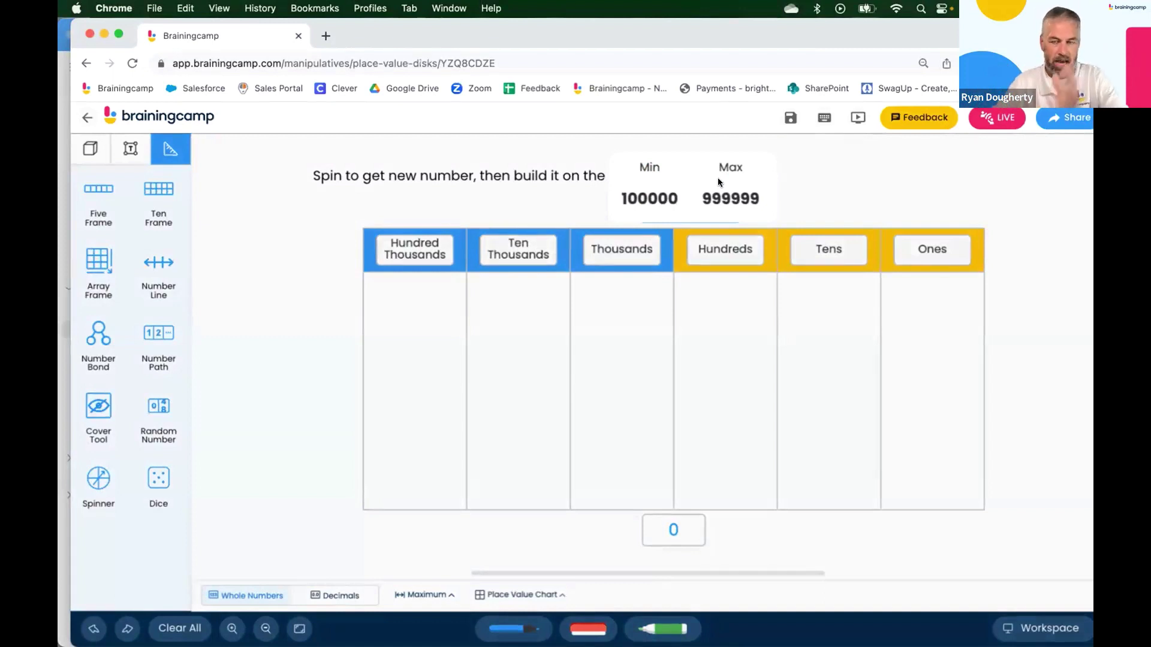
pyautogui.click(339, 206)
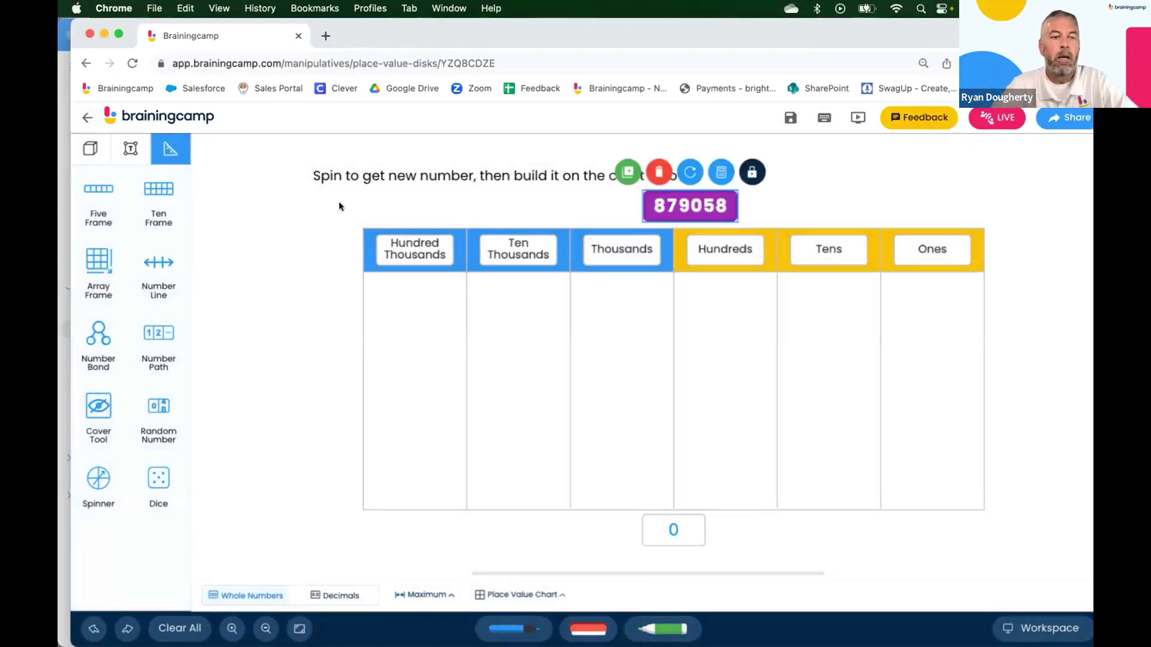
# Return to the place value disks and spin the random number tile above the chart twice.
pyautogui.click(92, 152)
pyautogui.click(268, 207)
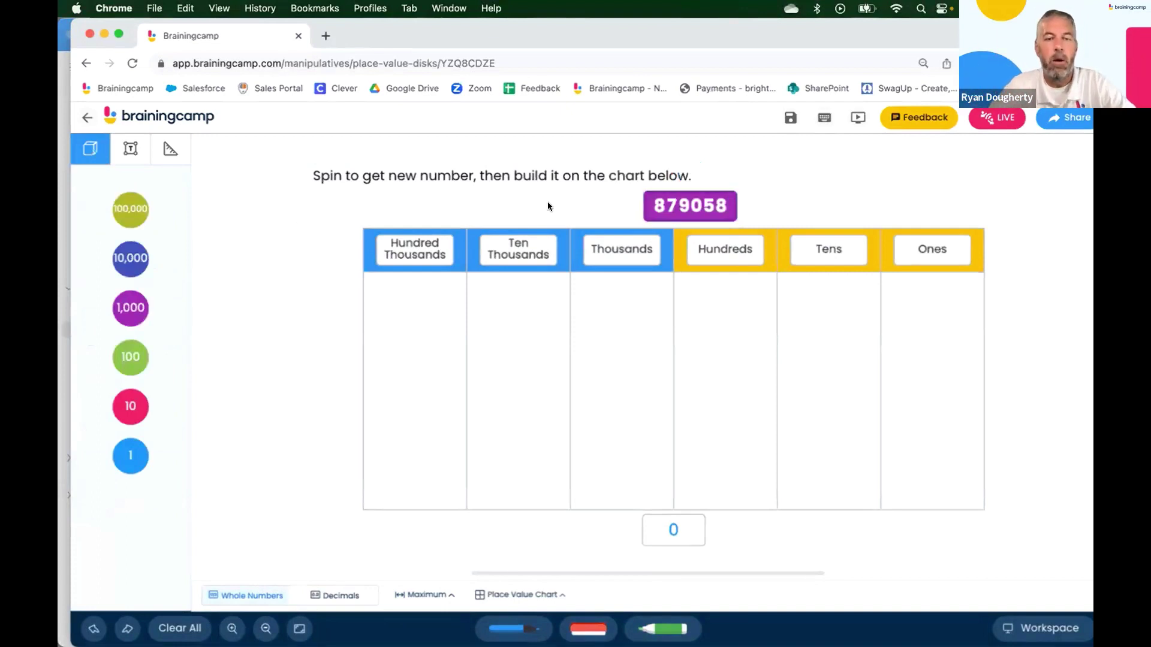
pyautogui.click(708, 211)
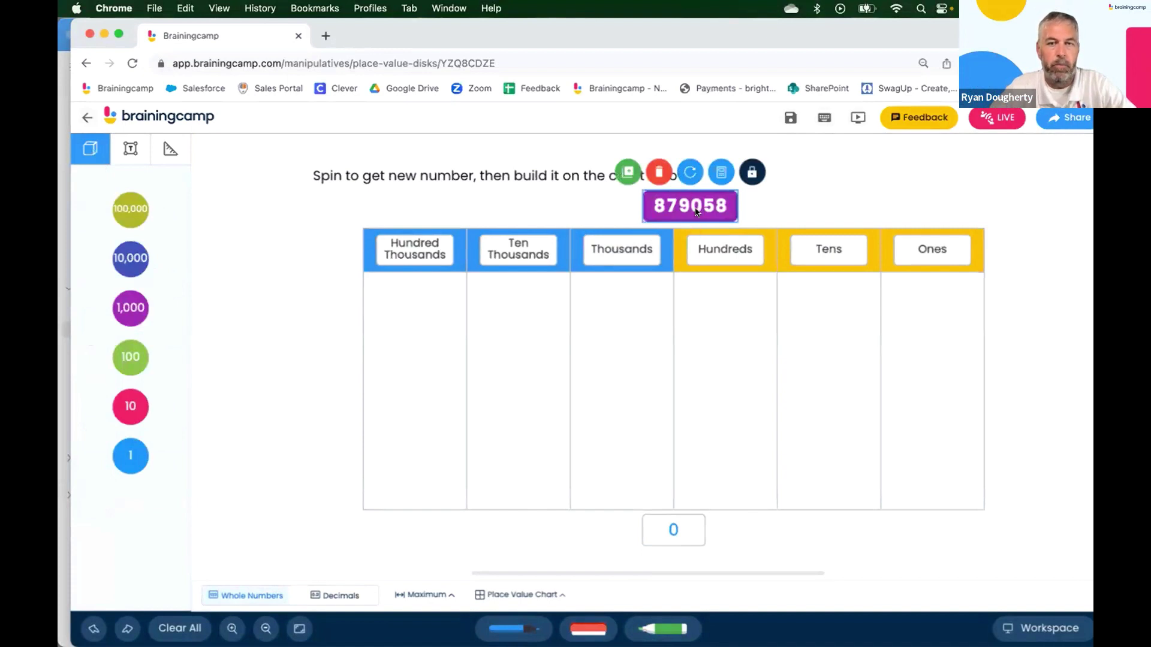
pyautogui.click(689, 173)
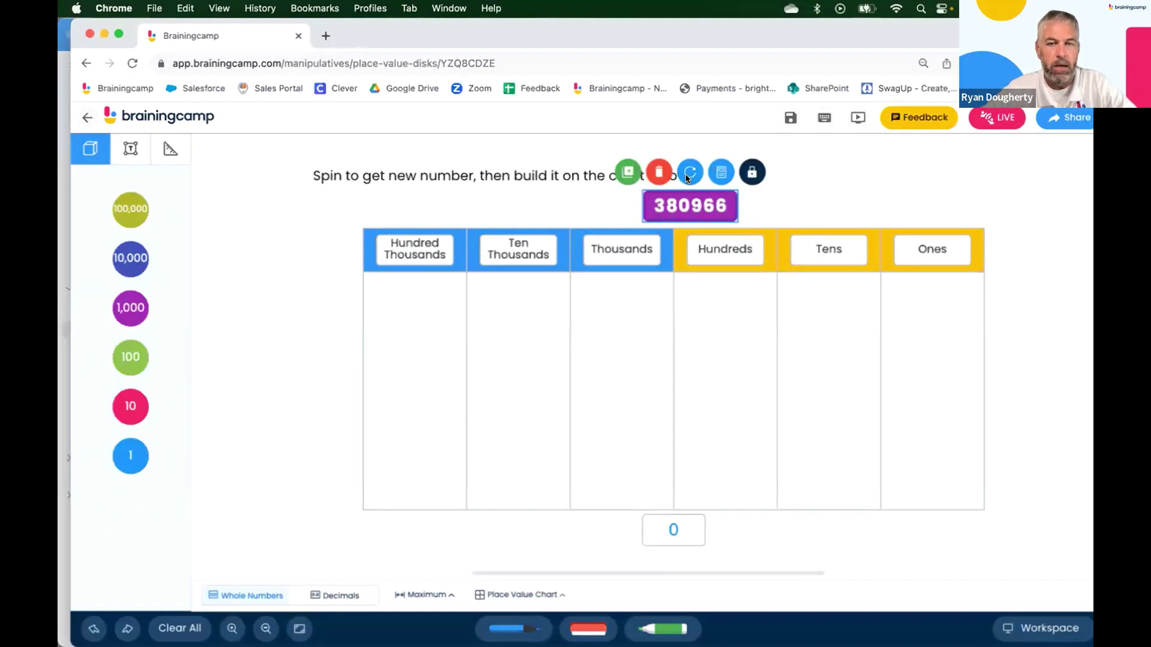
pyautogui.click(687, 175)
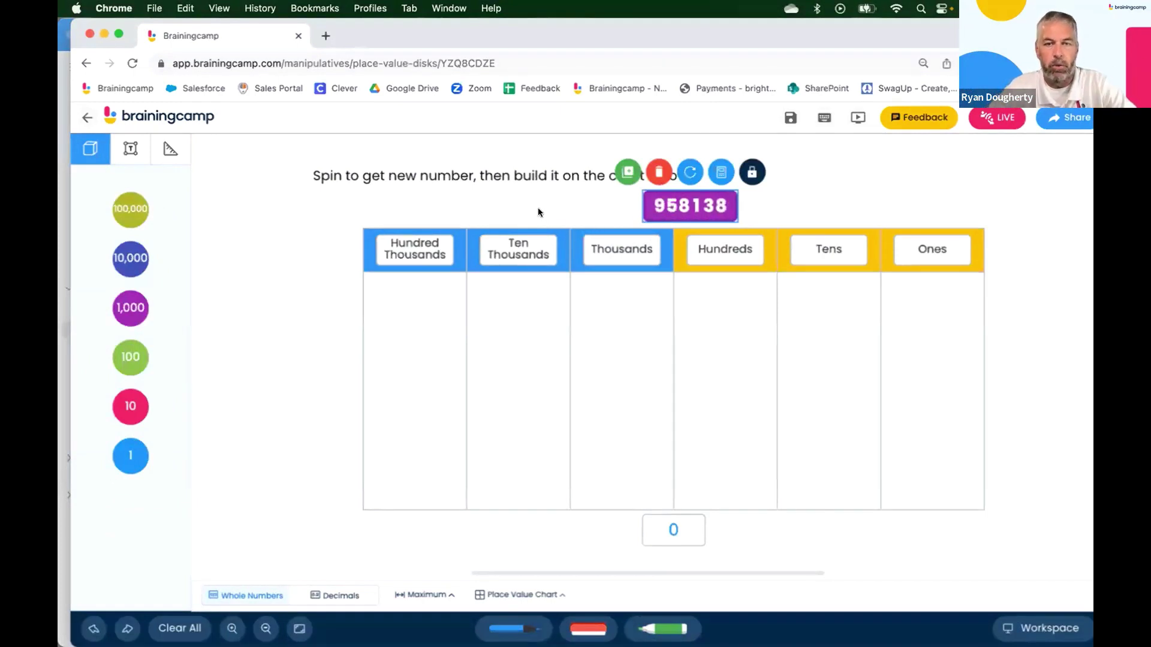
pyautogui.click(521, 206)
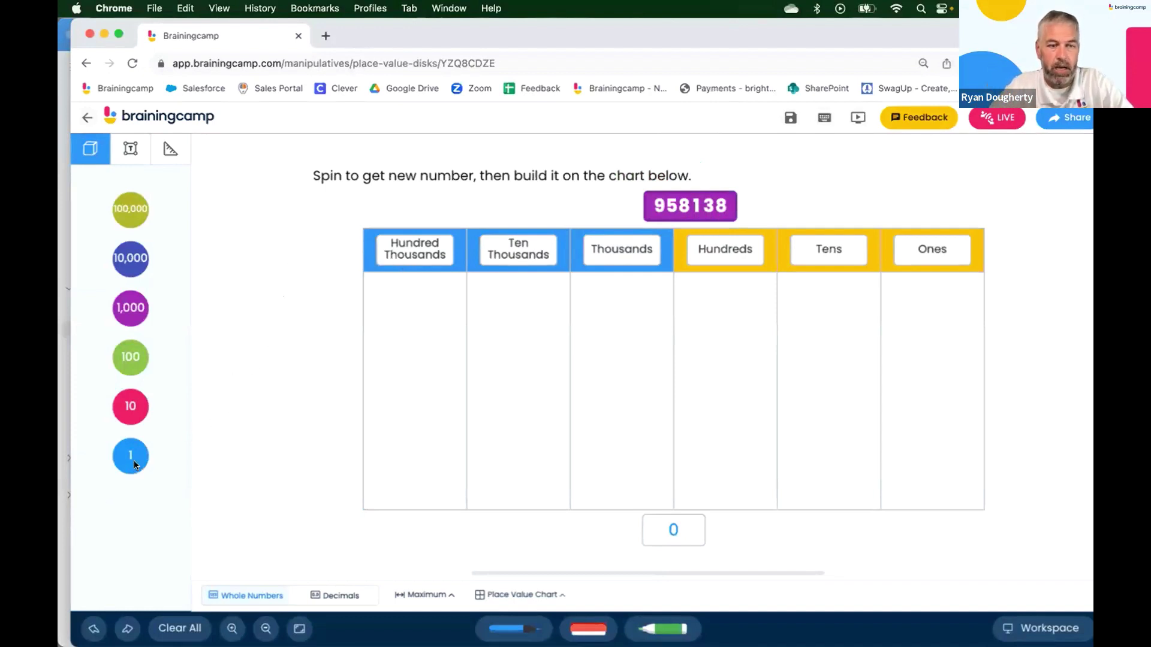
# Place eight 1 disks in the Ones column of the place value chart.
pyautogui.moveTo(135, 460); pyautogui.dragTo(466, 436)
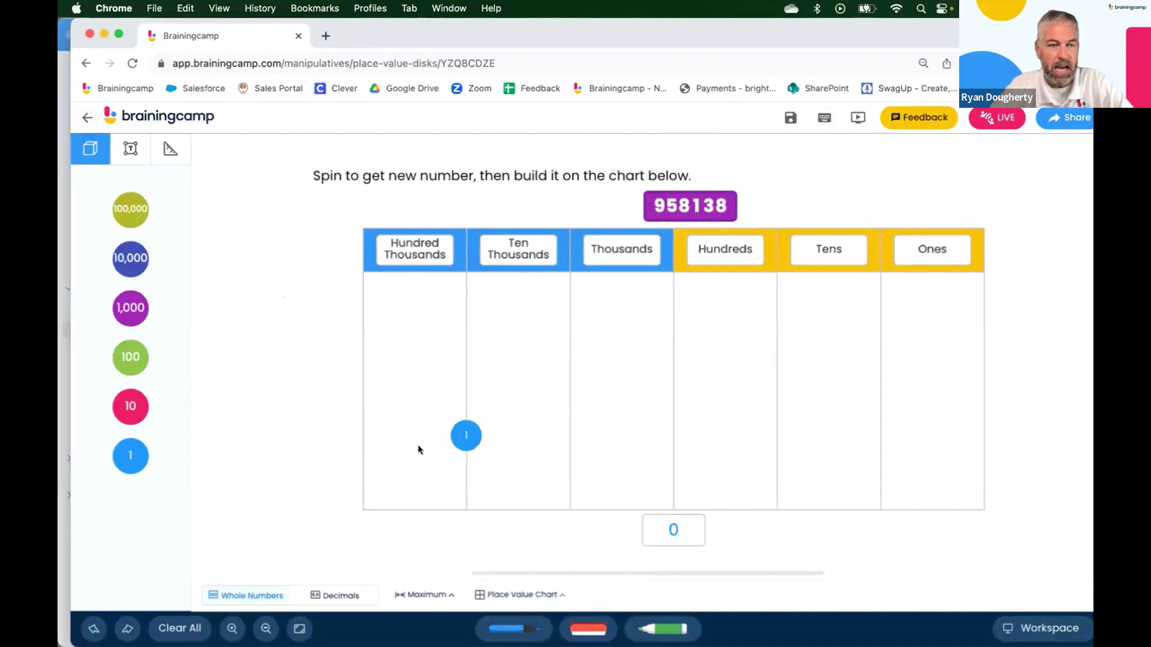
pyautogui.click(132, 460)
pyautogui.click(131, 460)
pyautogui.click(131, 460)
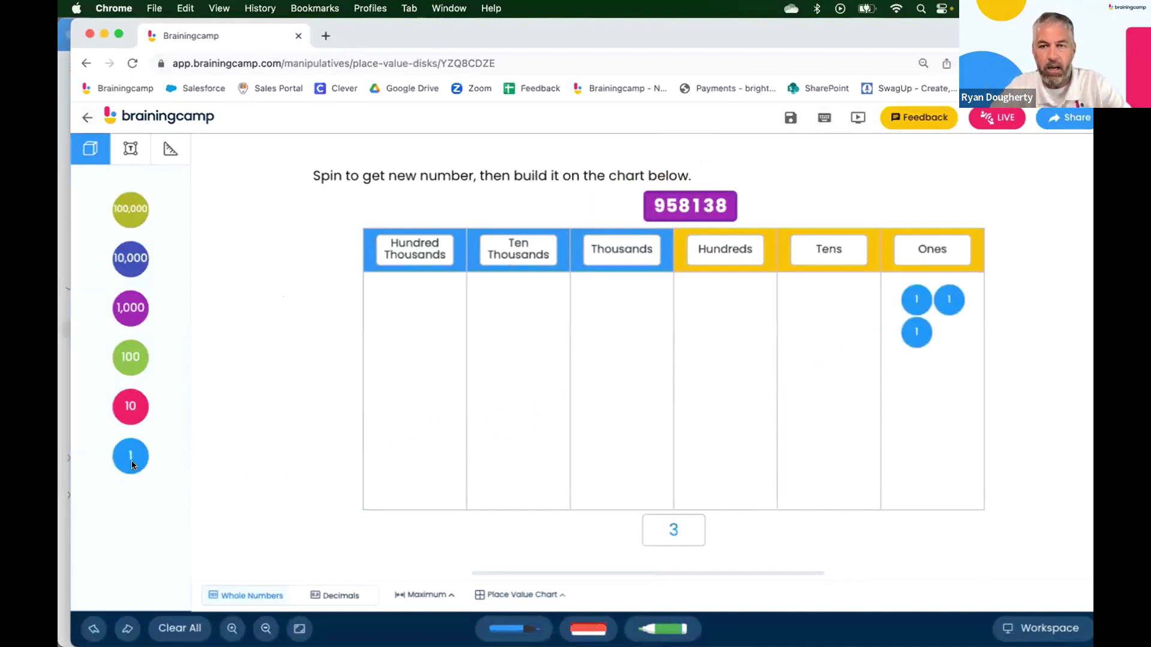
pyautogui.click(131, 460)
pyautogui.click(131, 460)
pyautogui.click(132, 461)
pyautogui.click(131, 460)
pyautogui.click(131, 460)
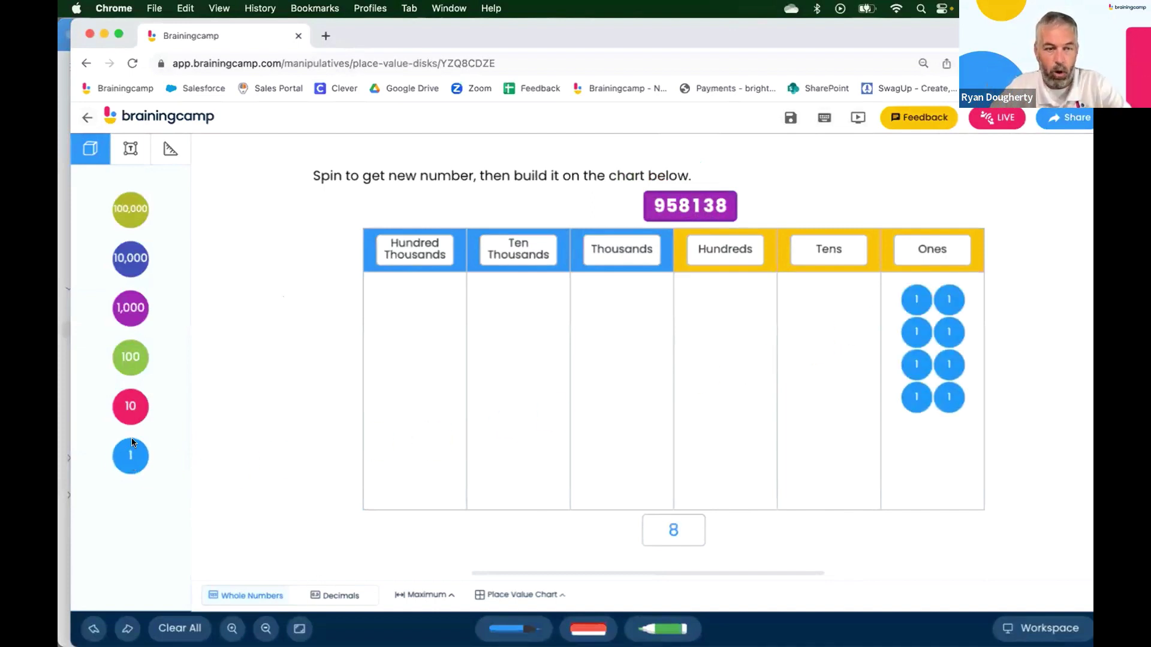
# Add two 10 disks to the Tens column and one 100 disk to the Hundreds column.
pyautogui.click(135, 401)
pyautogui.click(135, 400)
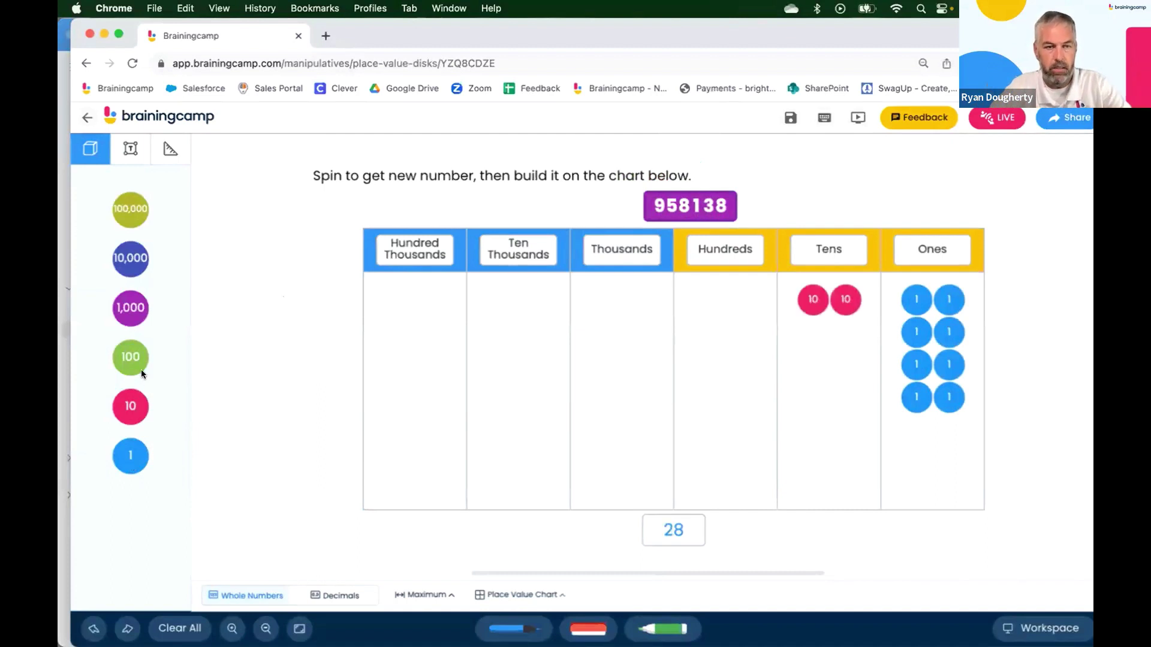
pyautogui.click(135, 351)
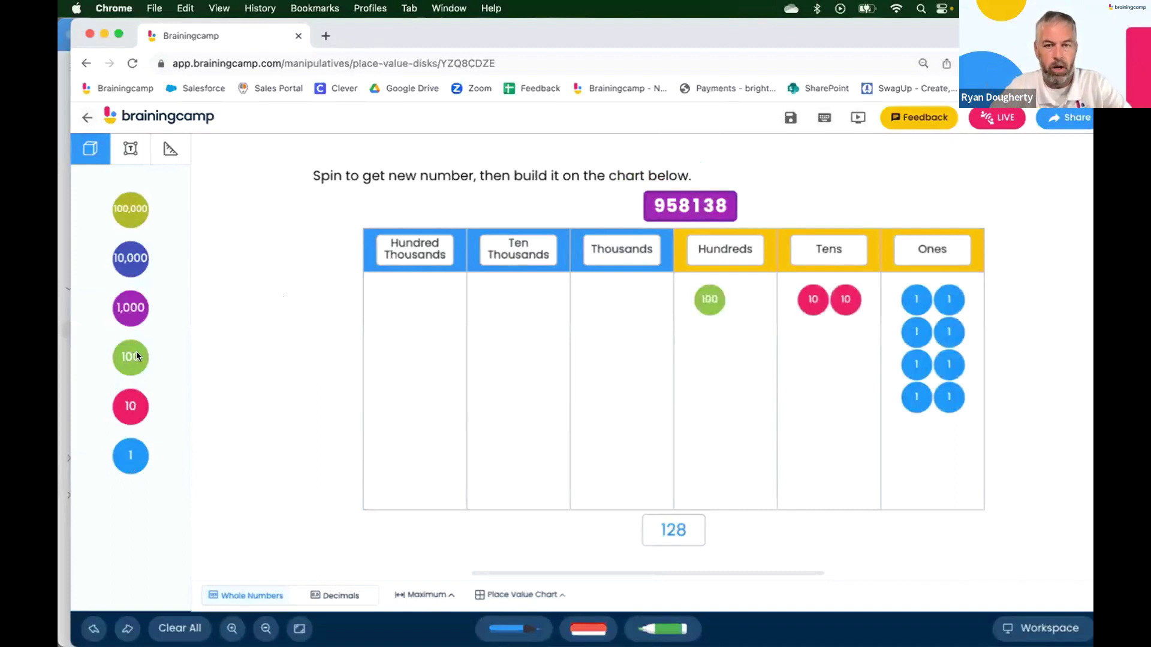
# Add eight 1,000 disks to the Thousands column of the place value chart.
pyautogui.click(126, 309)
pyautogui.click(126, 309)
pyautogui.click(126, 309)
pyautogui.click(126, 309)
pyautogui.click(126, 309)
pyautogui.click(126, 309)
pyautogui.click(126, 309)
pyautogui.click(126, 310)
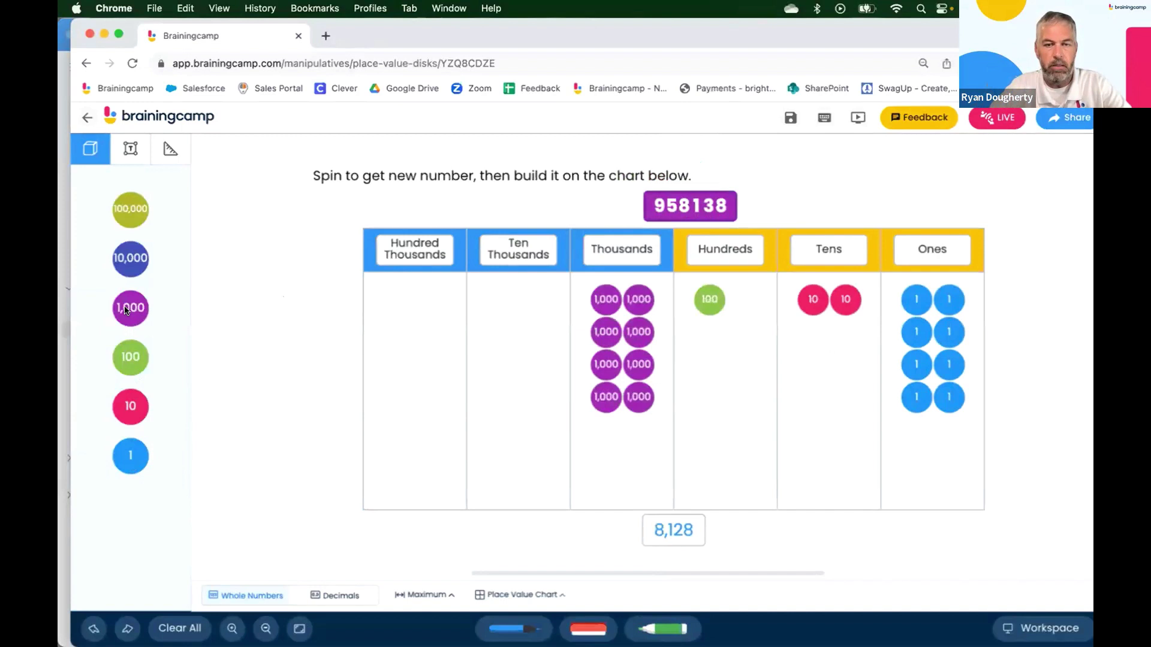
# Add five 10,000 disks to the Ten Thousands column of the place value chart.
pyautogui.click(124, 265)
pyautogui.click(124, 265)
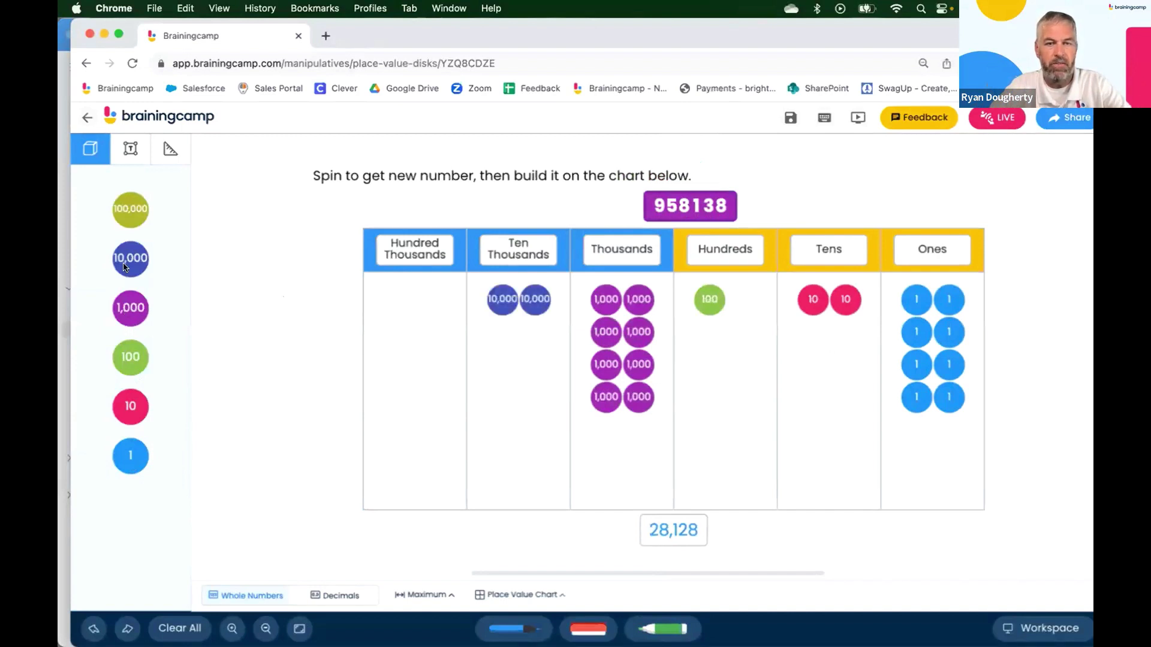
pyautogui.click(125, 264)
pyautogui.click(125, 264)
pyautogui.click(124, 265)
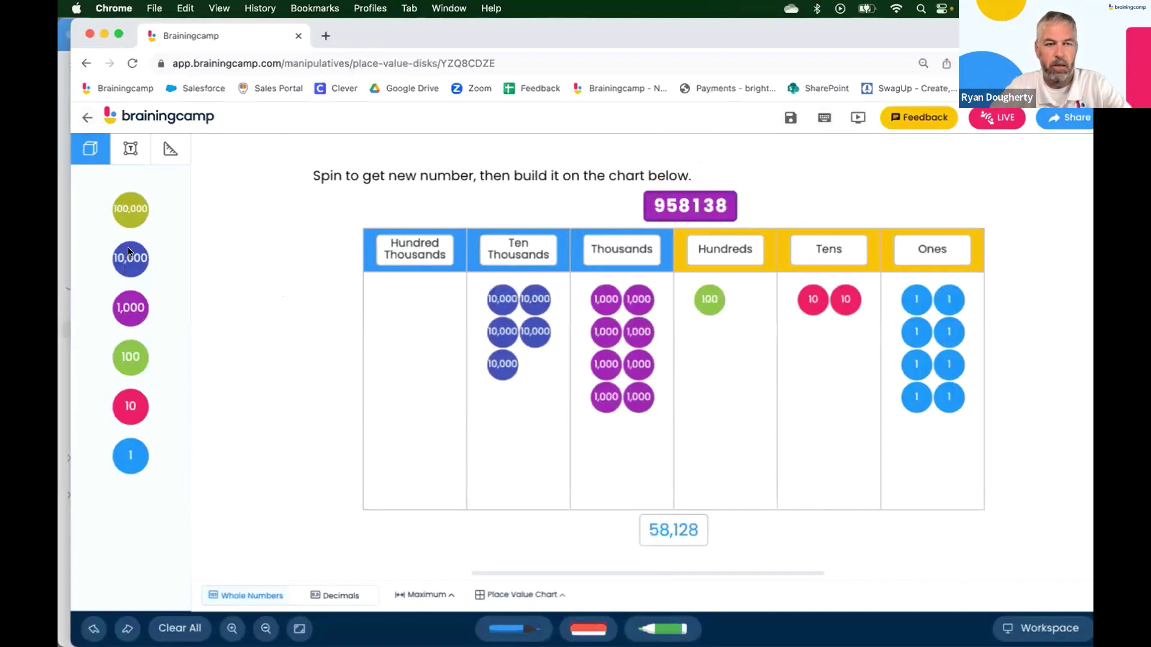
# Add nine 100,000 disks to the Hundred Thousands column of the place value chart.
pyautogui.click(133, 216)
pyautogui.click(133, 216)
pyautogui.click(133, 215)
pyautogui.click(133, 216)
pyautogui.click(132, 215)
pyautogui.click(132, 214)
pyautogui.click(132, 214)
pyautogui.click(132, 215)
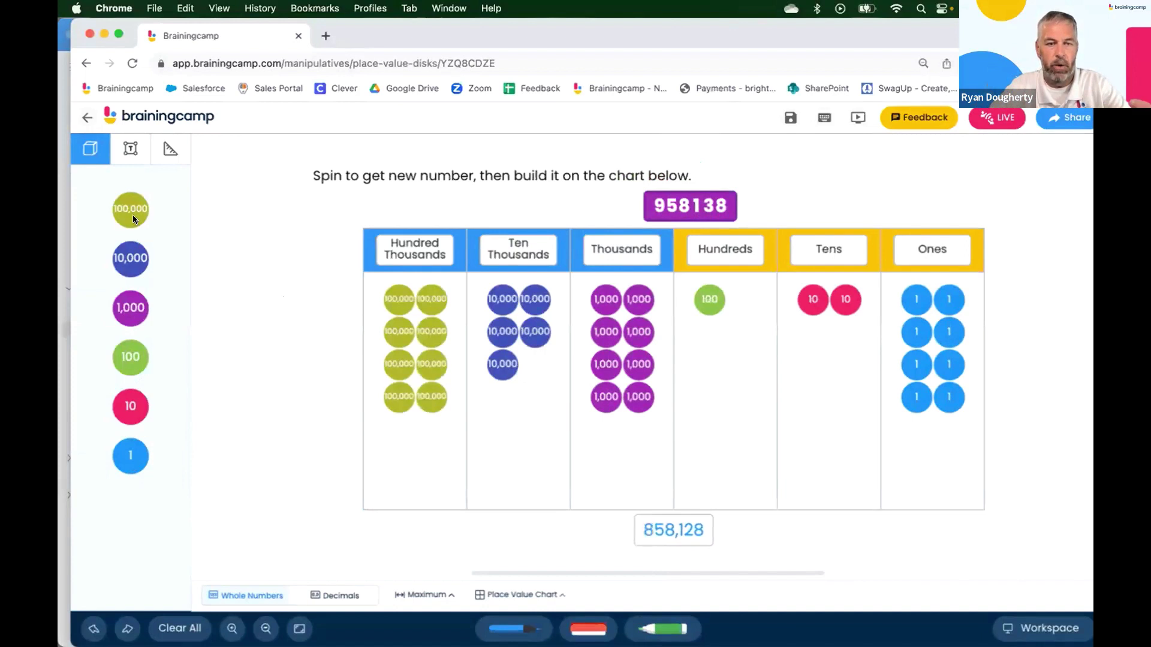
pyautogui.click(132, 214)
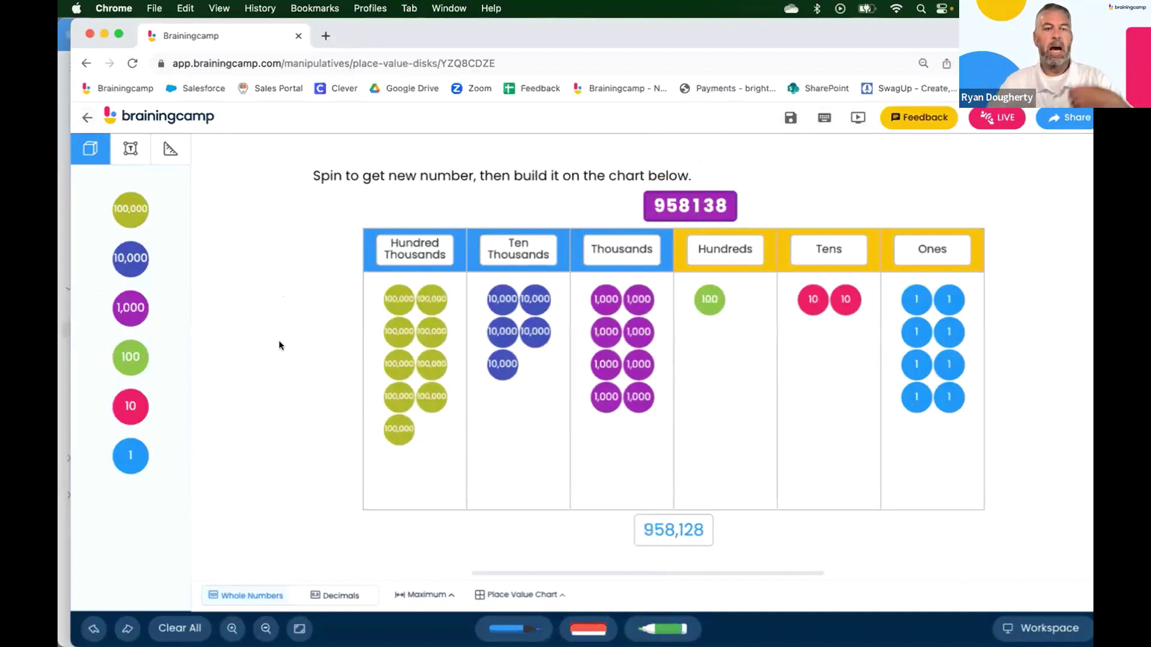
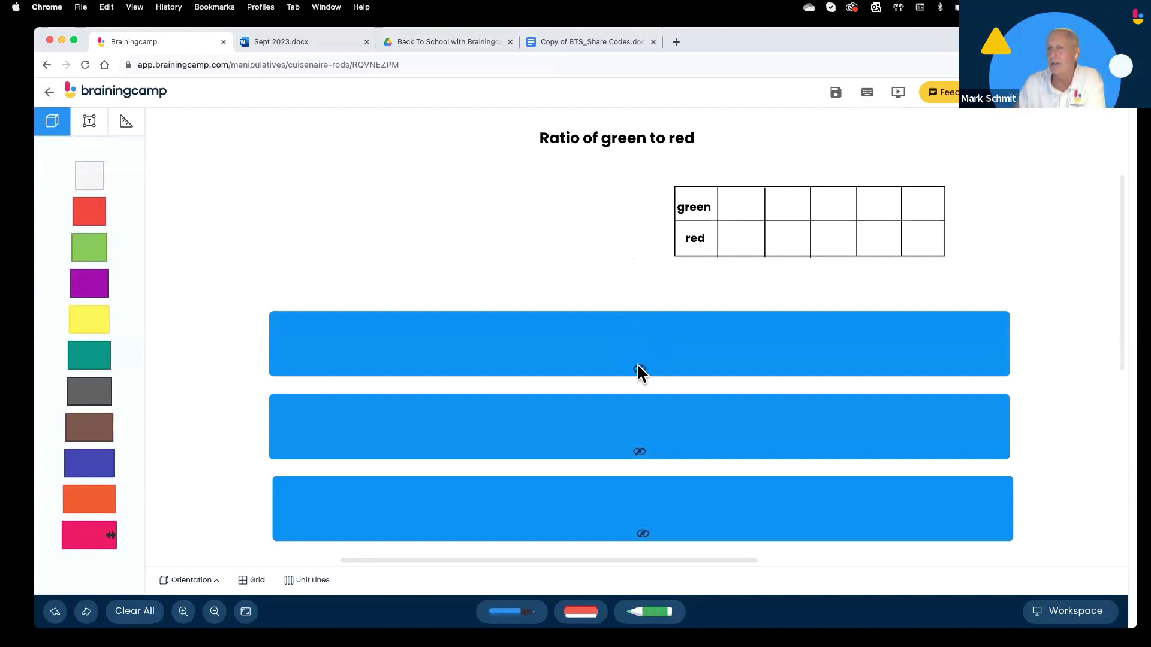
# Uncover the first rod row and handwrite 2 for green and 3 for red in the ratio table's first empty column.
pyautogui.click(639, 369)
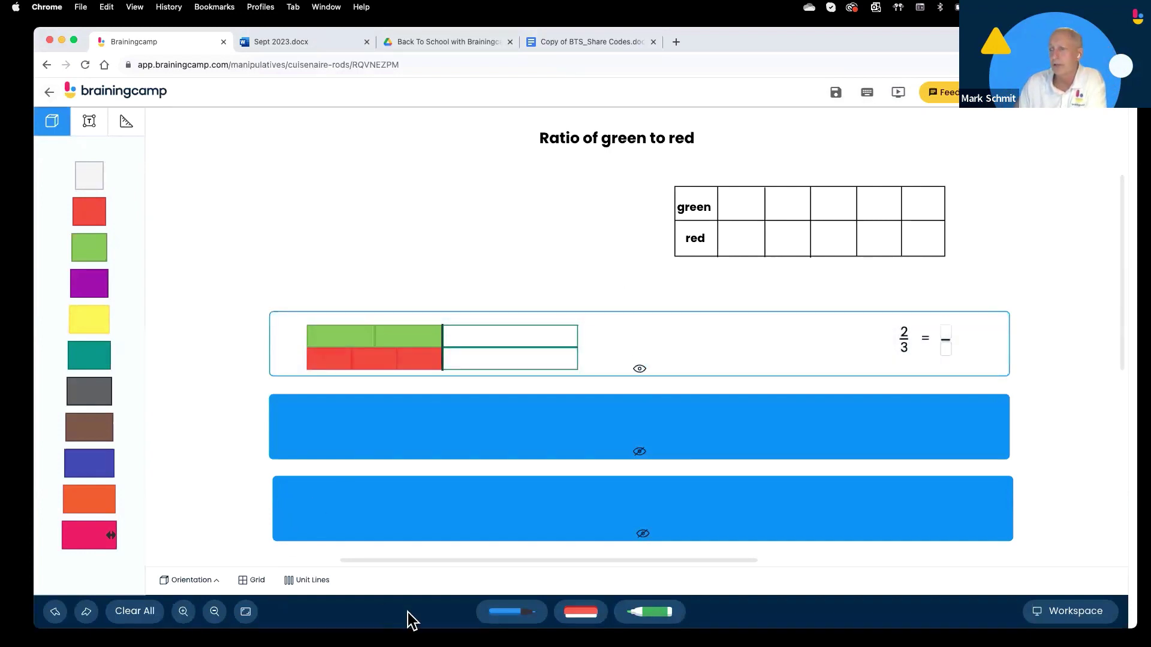
pyautogui.click(511, 611)
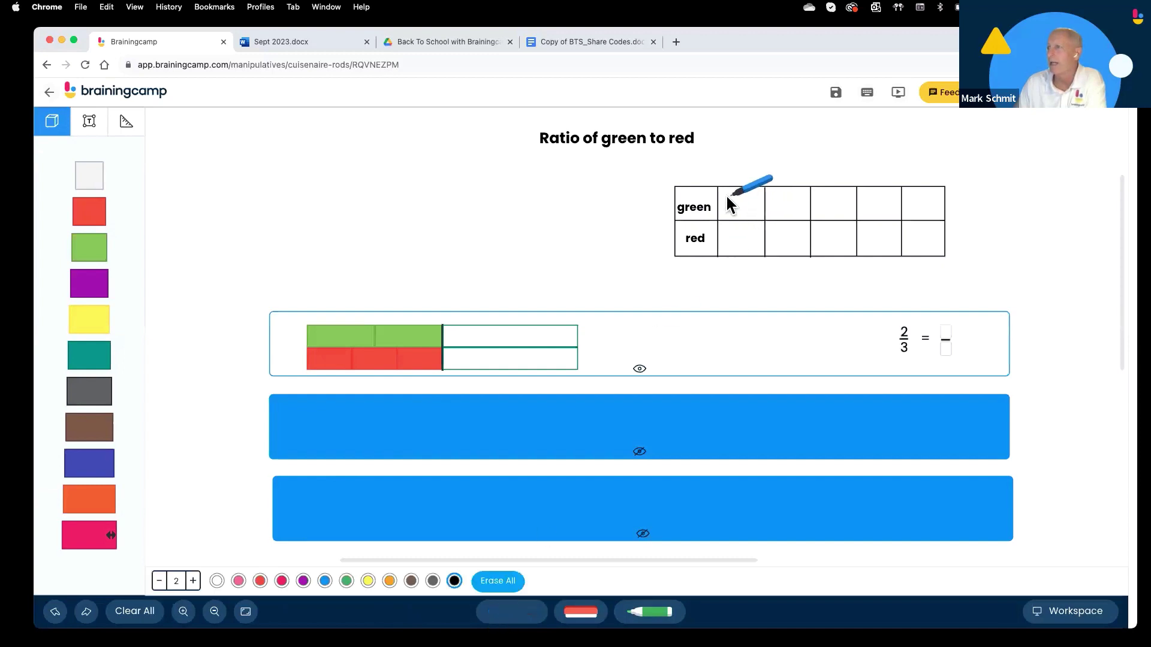
pyautogui.moveTo(727, 199)
pyautogui.mouseDown()
pyautogui.moveTo(741, 213)
pyautogui.moveTo(734, 249)
pyautogui.mouseUp()
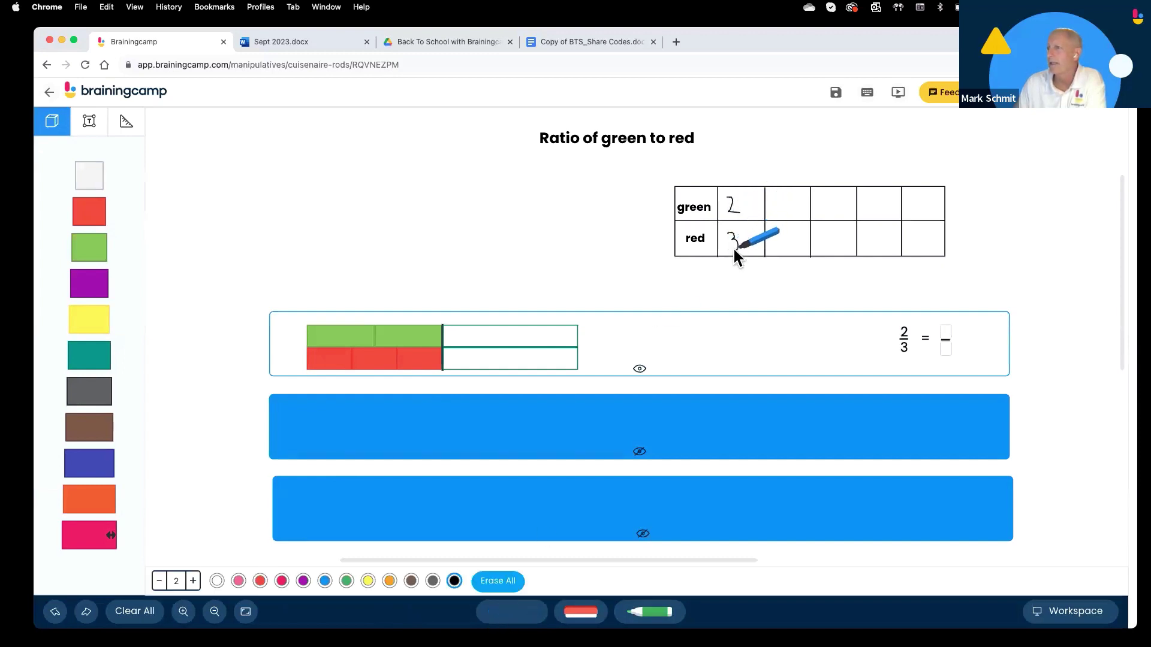
# Stop drawing, move the first row's upper empty rod outline into the open workspace, and place two green rods above it.
pyautogui.click(510, 611)
pyautogui.click(495, 342)
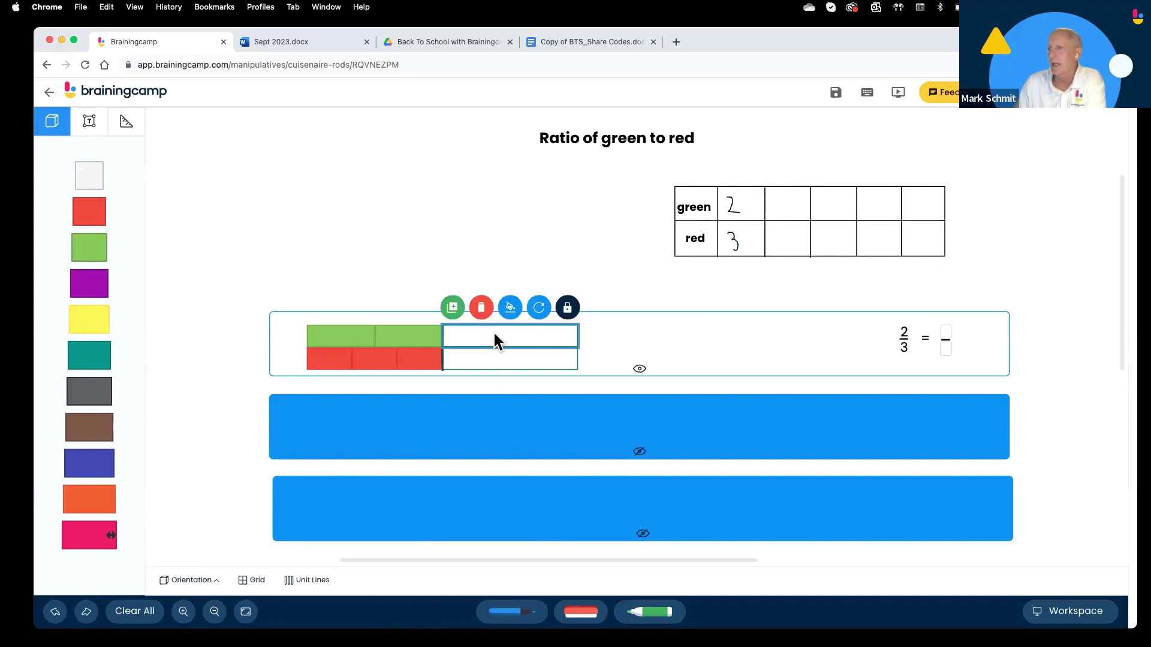
pyautogui.moveTo(478, 339); pyautogui.dragTo(391, 221)
pyautogui.moveTo(102, 237); pyautogui.dragTo(376, 221)
pyautogui.moveTo(98, 247); pyautogui.dragTo(476, 155)
pyautogui.moveTo(413, 222); pyautogui.dragTo(408, 174)
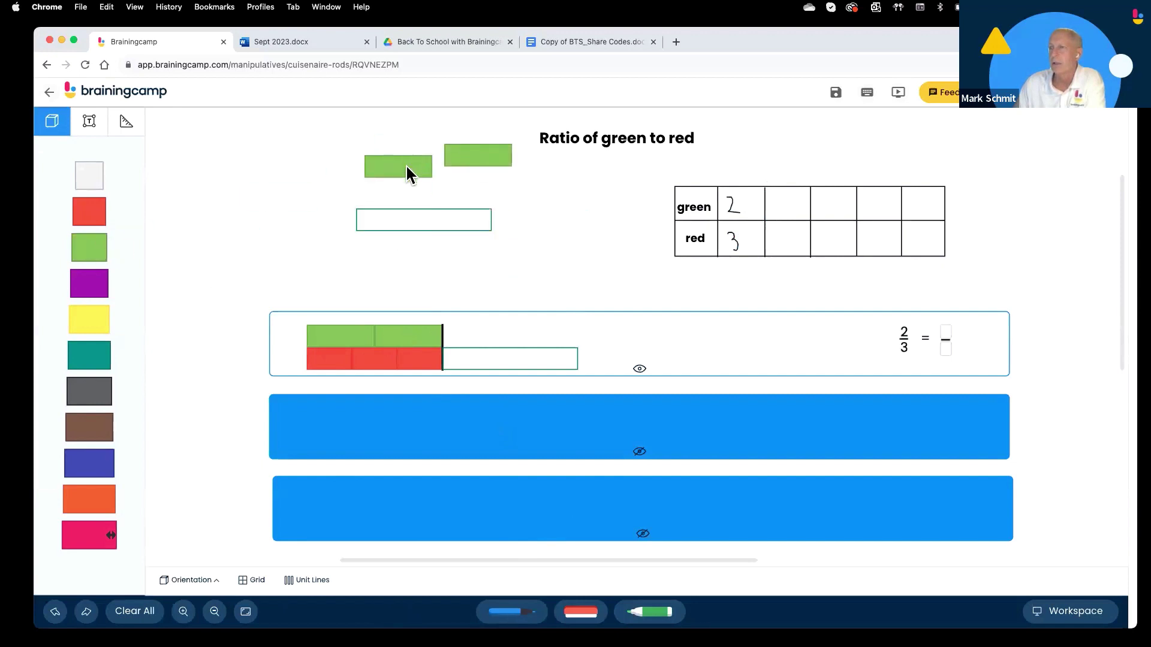
# Toggle the rod outline's fill on and off, and return the outline to the upper gap in the first row.
pyautogui.click(435, 228)
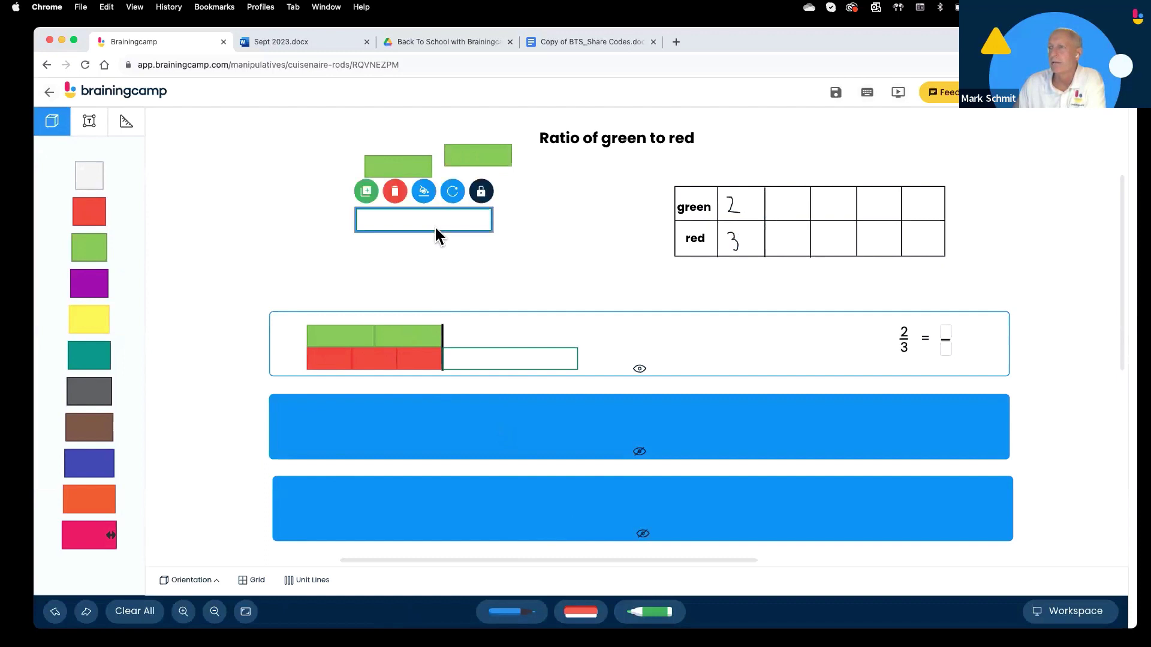
pyautogui.click(423, 192)
pyautogui.click(423, 192)
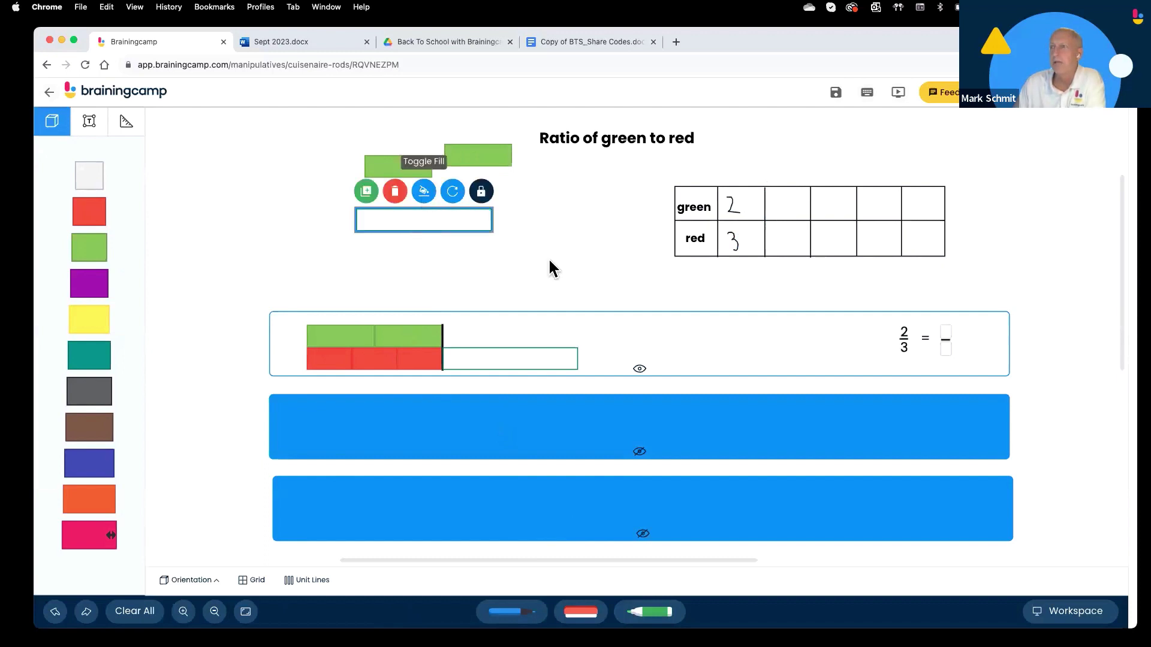
pyautogui.click(548, 264)
pyautogui.moveTo(449, 224); pyautogui.dragTo(534, 342)
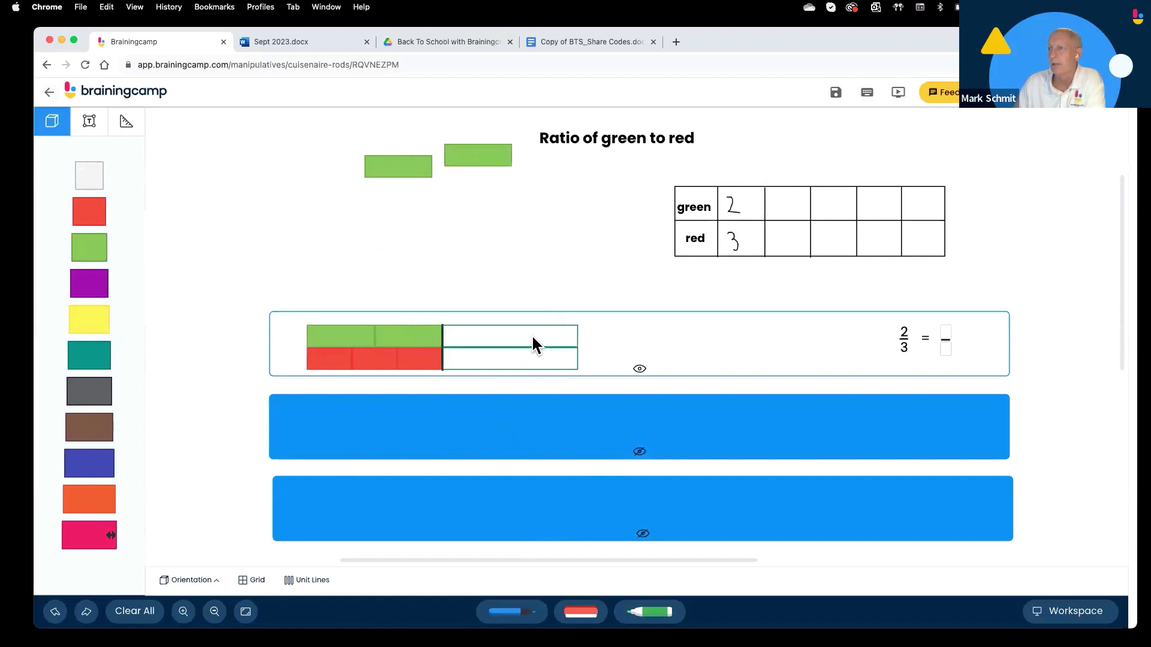
# Uncover the second and third rod rows.
pyautogui.click(638, 451)
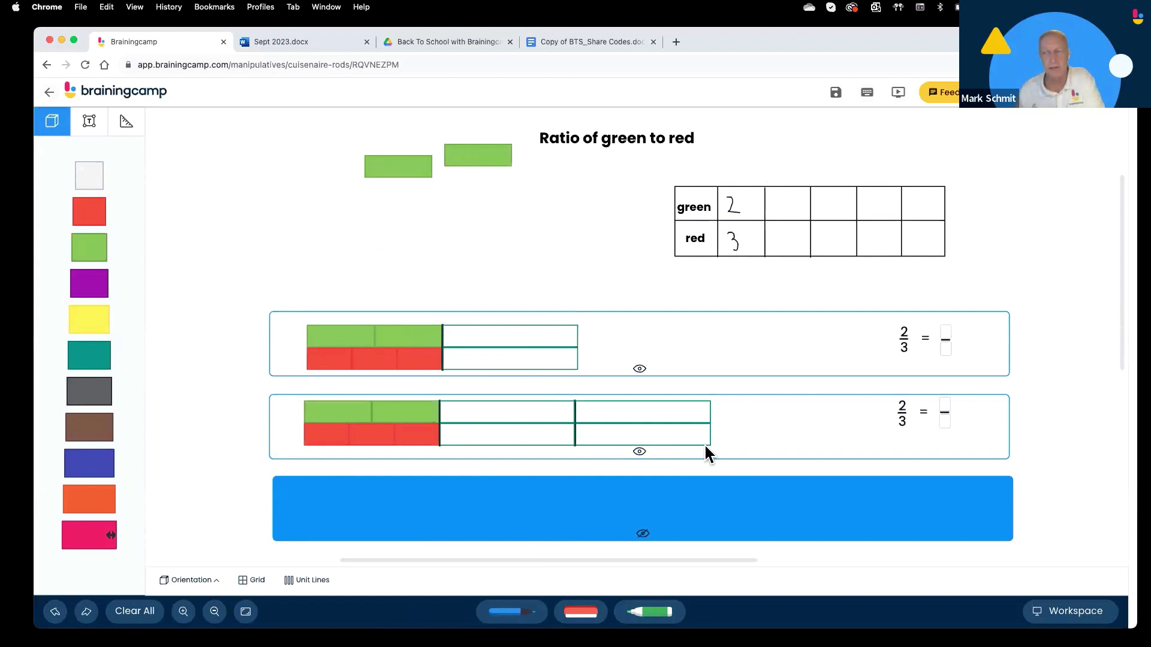
pyautogui.click(642, 533)
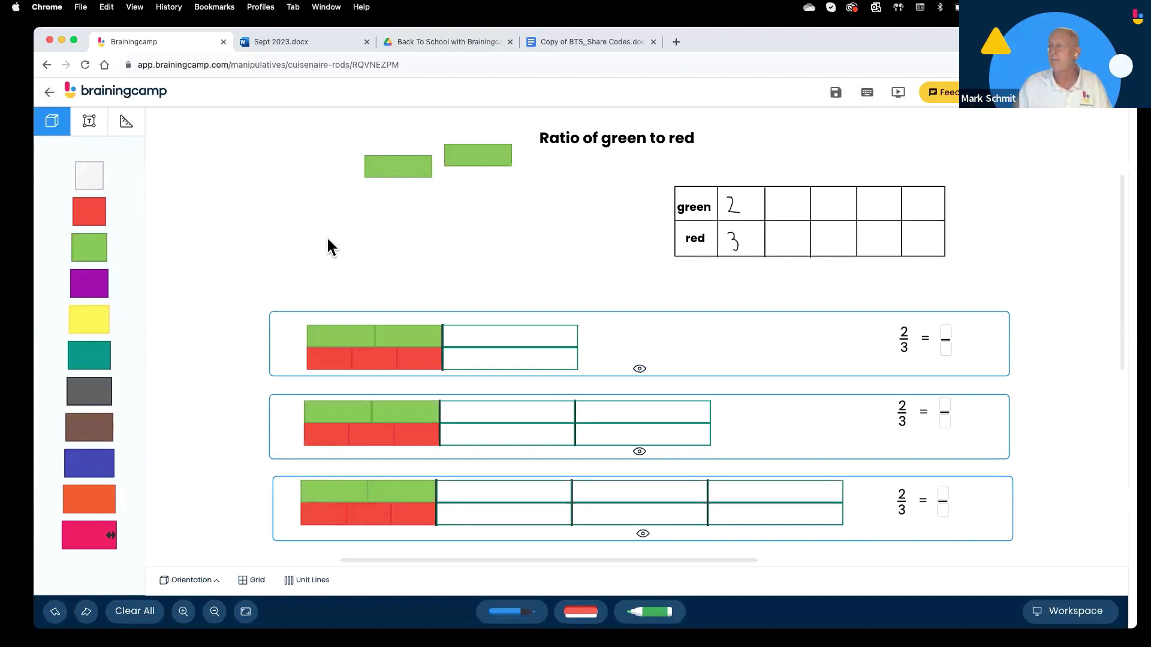
# Return to the Manipulatives home page and open the red corn snakes and green lizards activity with share code VUFAHQU4.
pyautogui.click(50, 94)
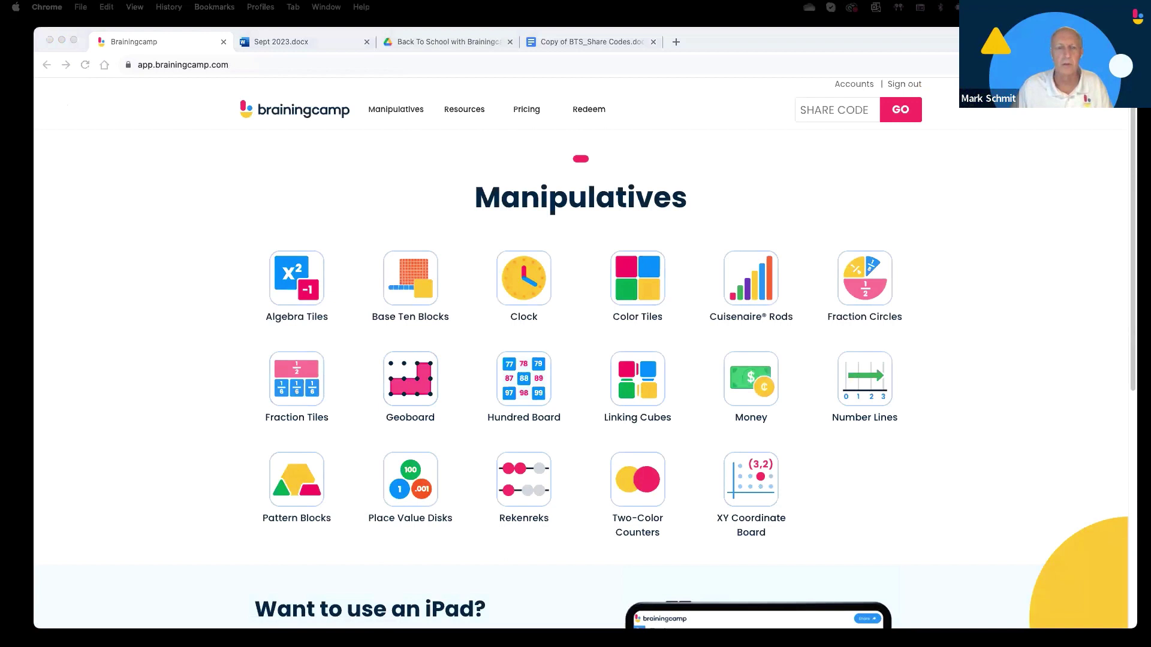
pyautogui.click(808, 112)
pyautogui.rightClick(806, 108)
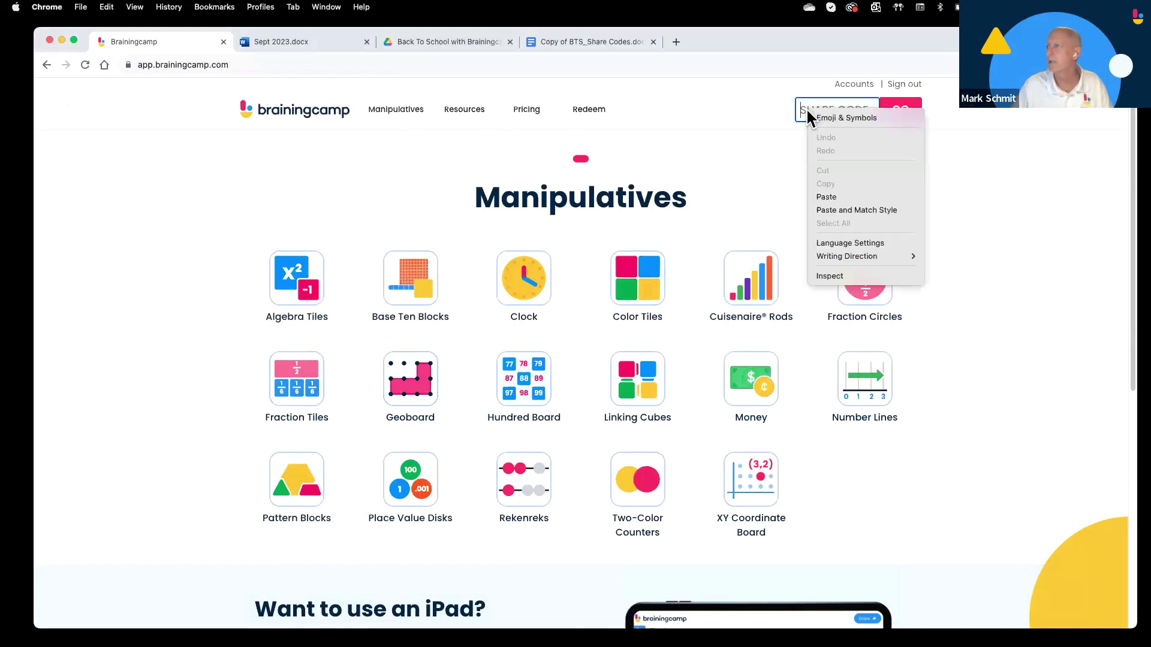
pyautogui.click(865, 196)
pyautogui.click(897, 112)
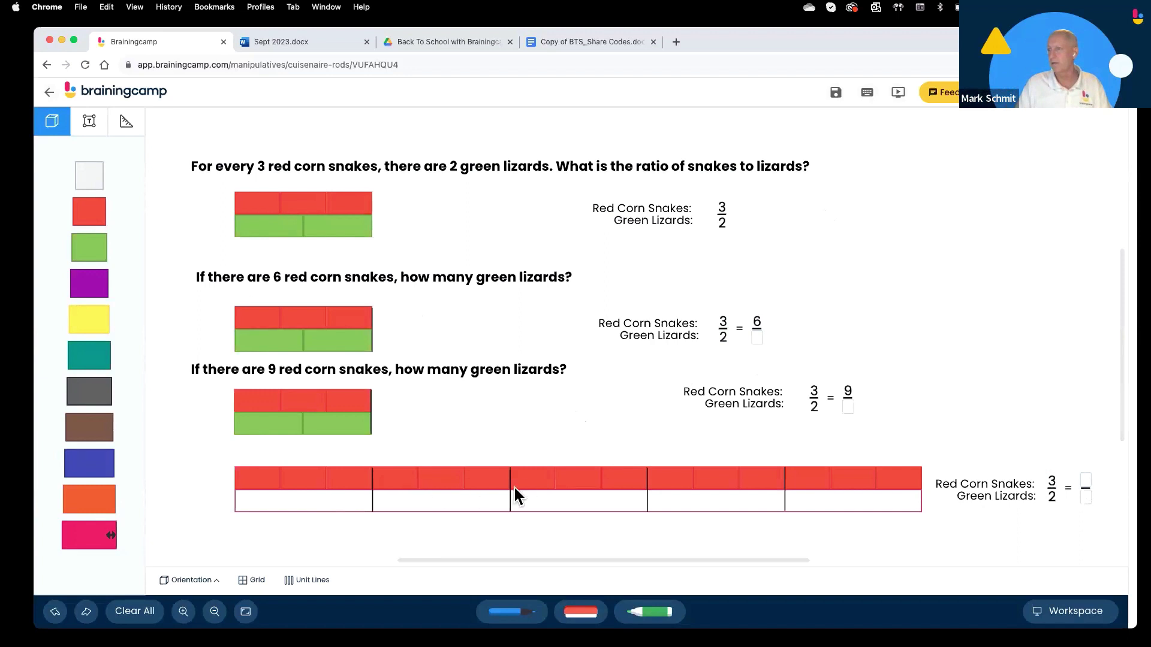
# Enter 15 as the red corn snakes value in the blank fraction beside the five-group rod model.
pyautogui.click(1085, 480)
pyautogui.click(952, 466)
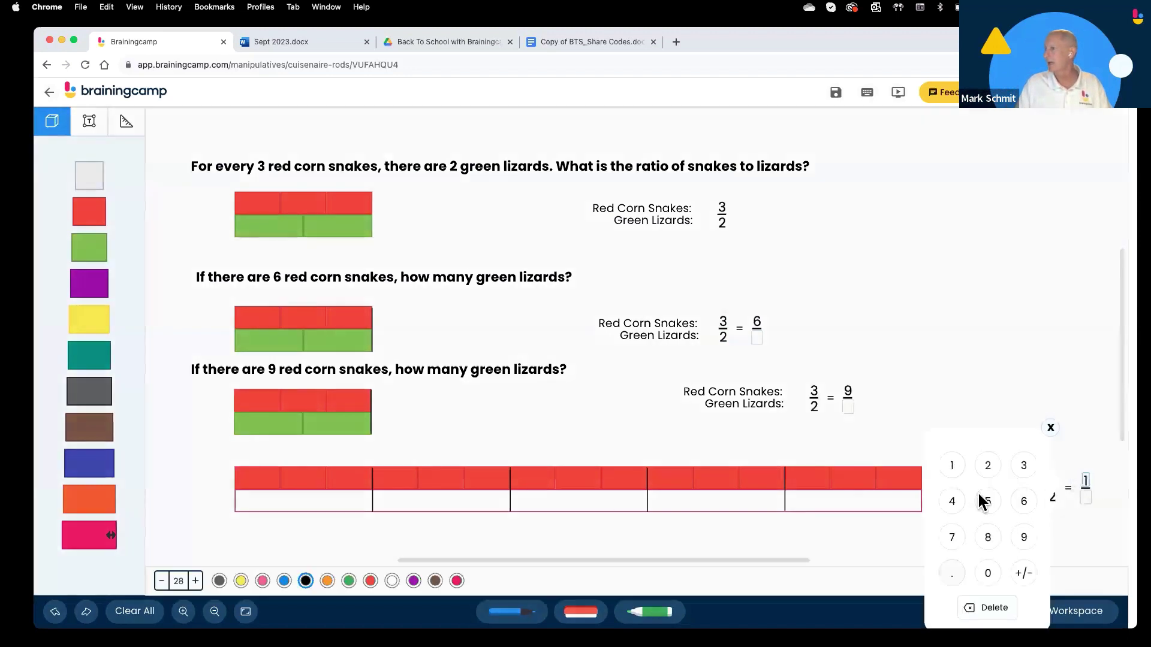
pyautogui.click(986, 501)
pyautogui.click(990, 423)
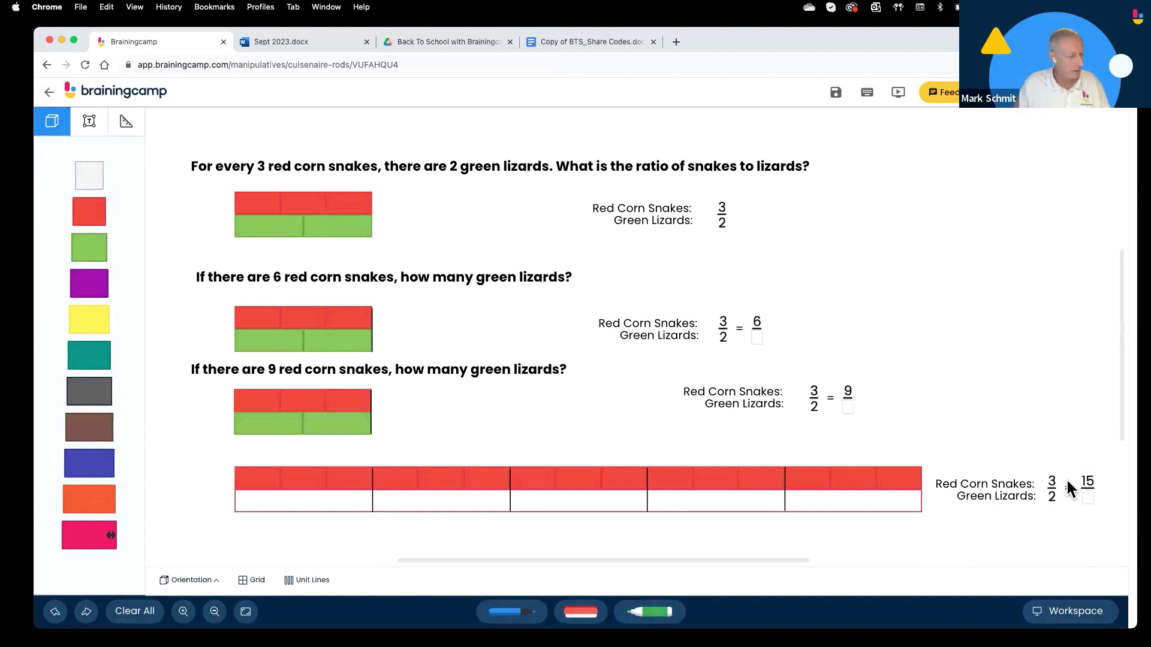
# Return to the Manipulatives home page and open the Trail Mix ratio problem with share code GVX3XX3K.
pyautogui.click(50, 91)
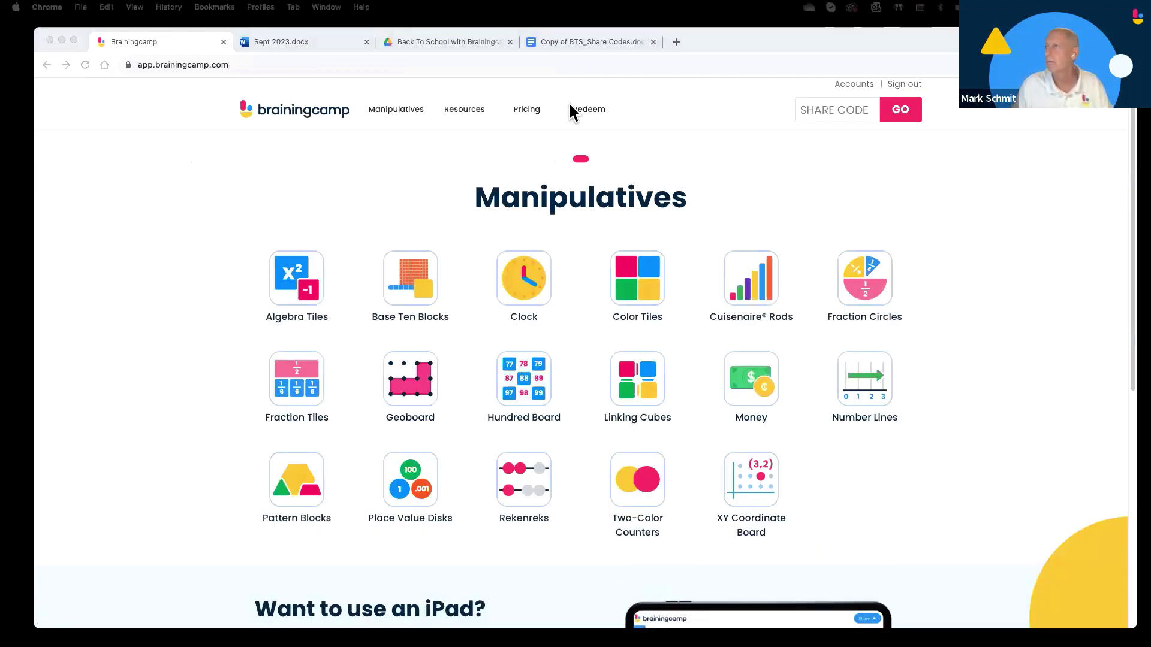
pyautogui.click(810, 108)
pyautogui.rightClick(812, 108)
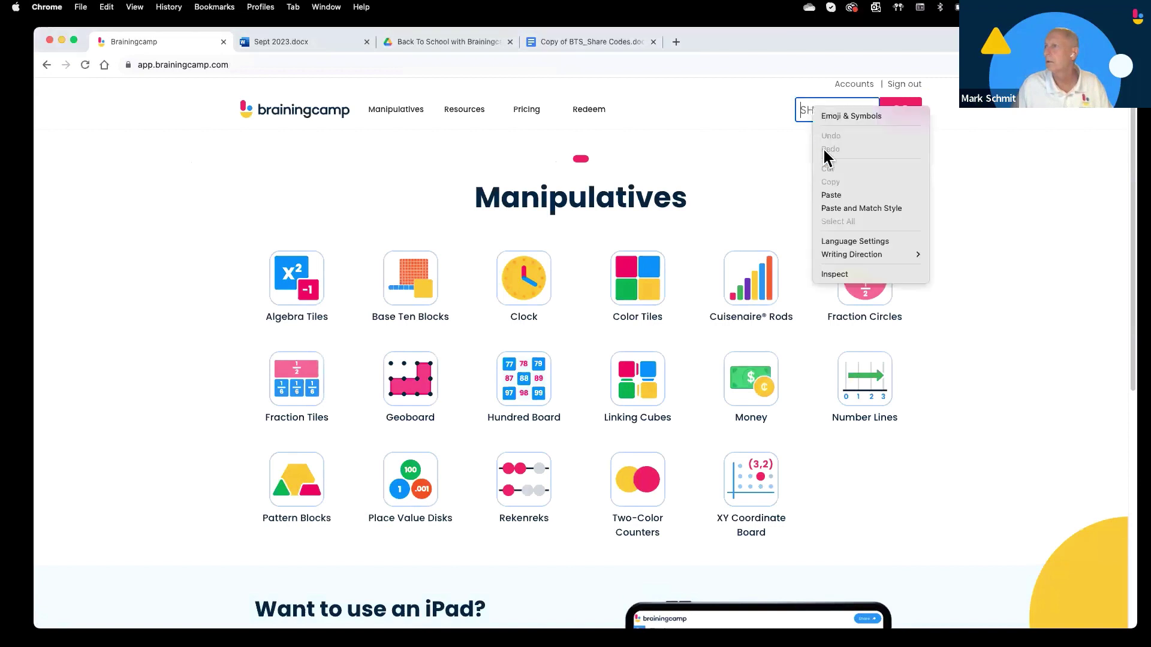
pyautogui.click(827, 198)
pyautogui.click(898, 112)
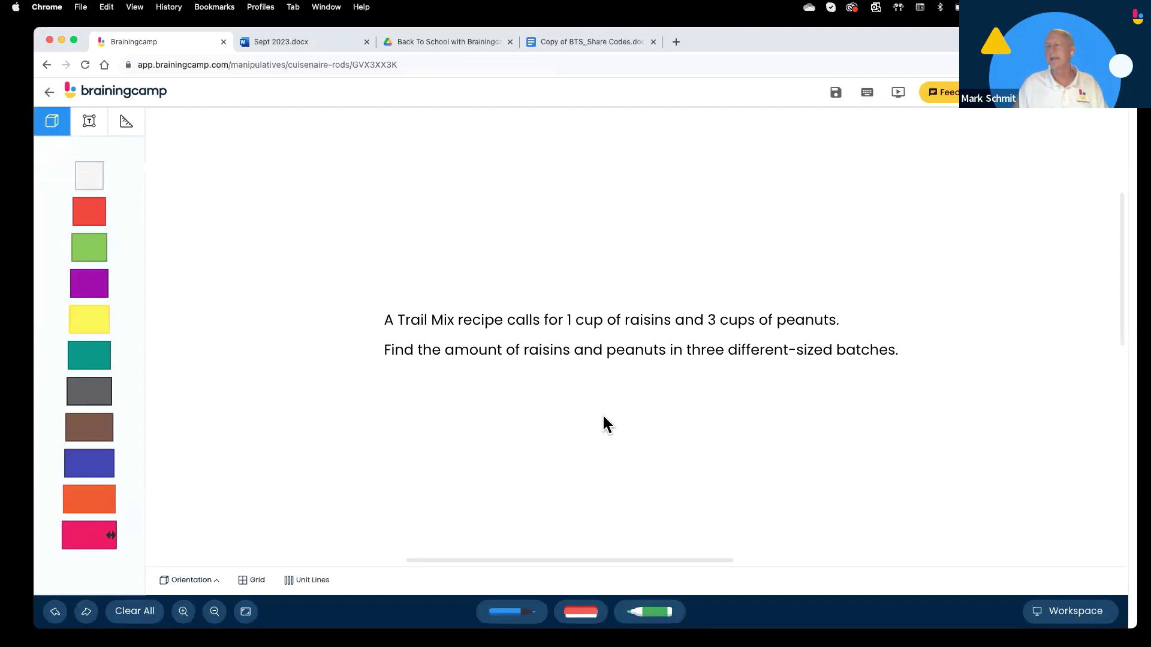
pyautogui.scroll(-5, 604, 420)
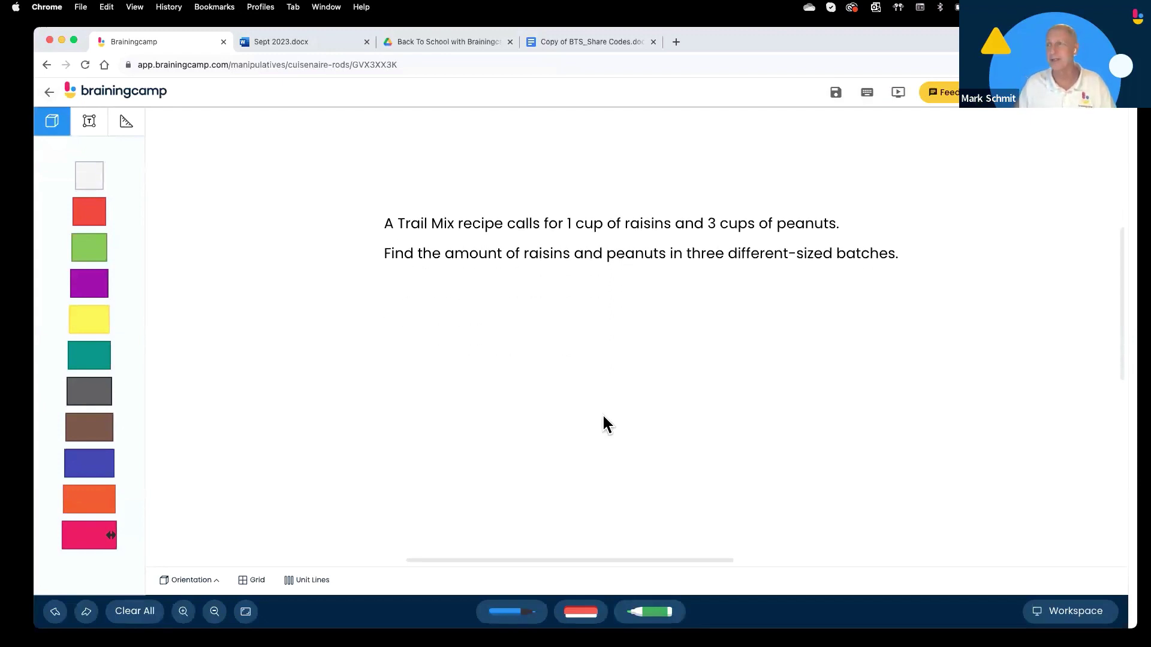
pyautogui.scroll(-2, 604, 423)
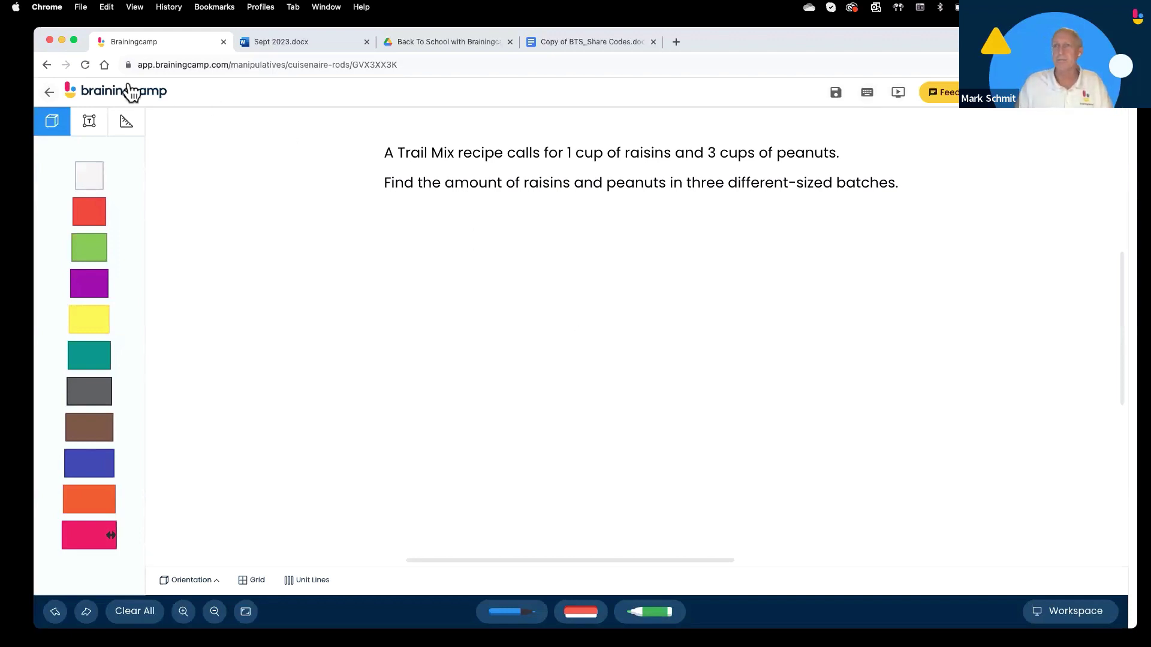
# Return to the Manipulatives home page and open the apple juice and lemon-lime activity with share code 53A4E8E2.
pyautogui.click(50, 92)
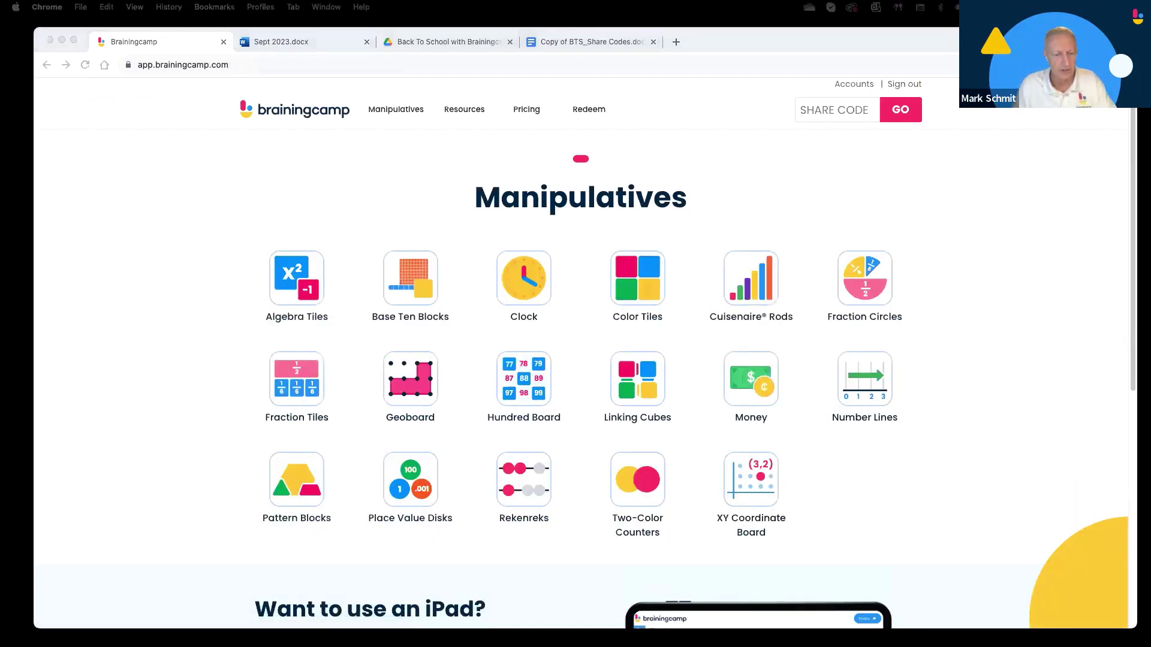
pyautogui.click(819, 110)
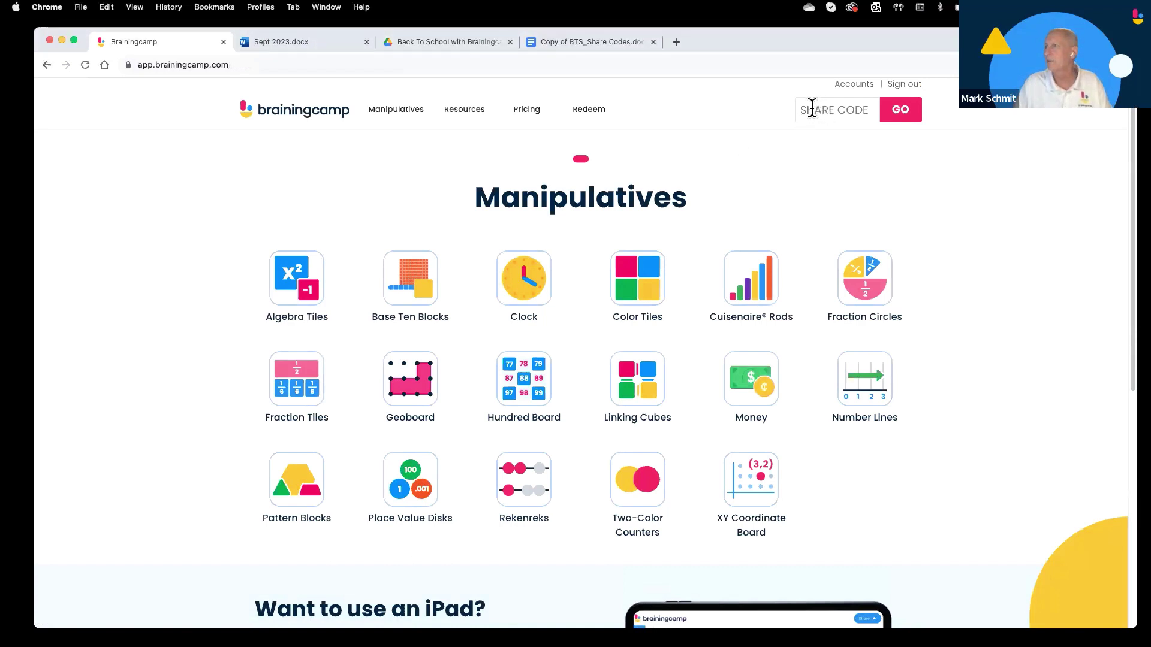
pyautogui.click(812, 108)
pyautogui.rightClick(810, 110)
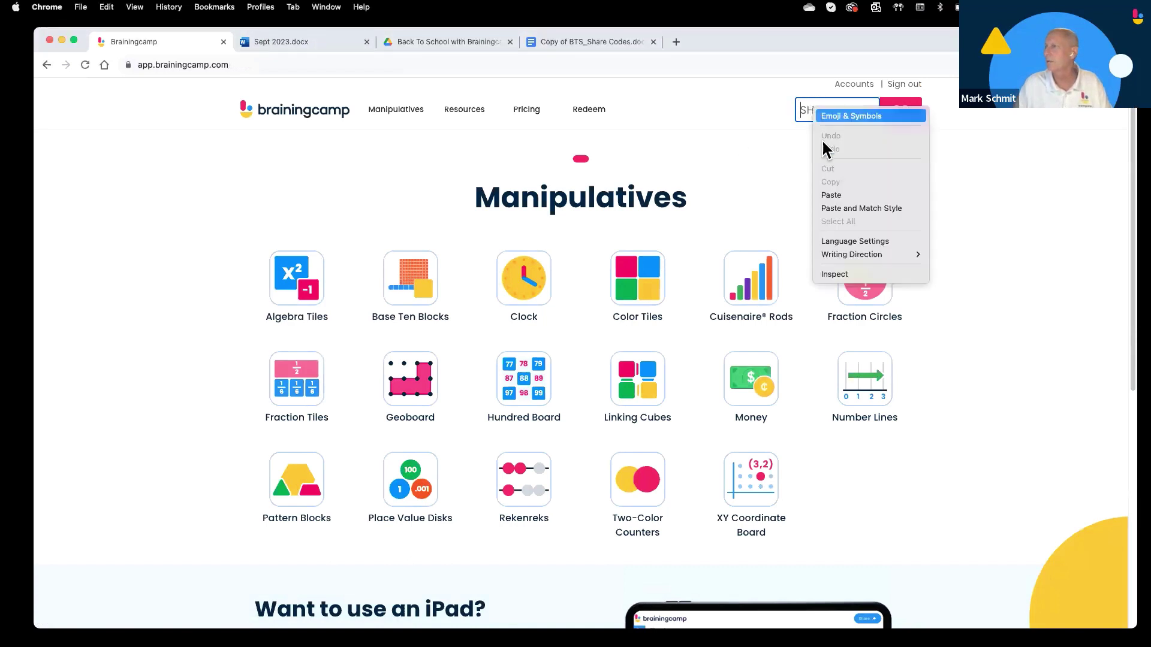
pyautogui.click(833, 192)
pyautogui.click(901, 114)
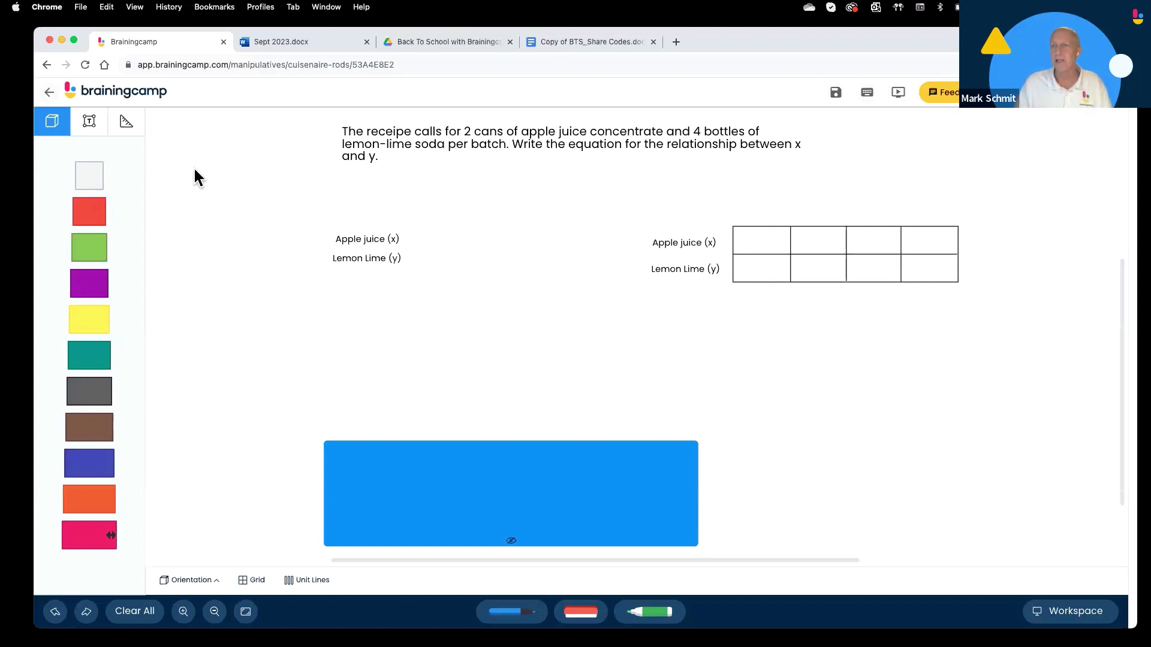
# Model one batch with two red rods beside Apple juice (x) and four white rods directly beneath for Lemon Lime (y).
pyautogui.moveTo(100, 213); pyautogui.dragTo(468, 227)
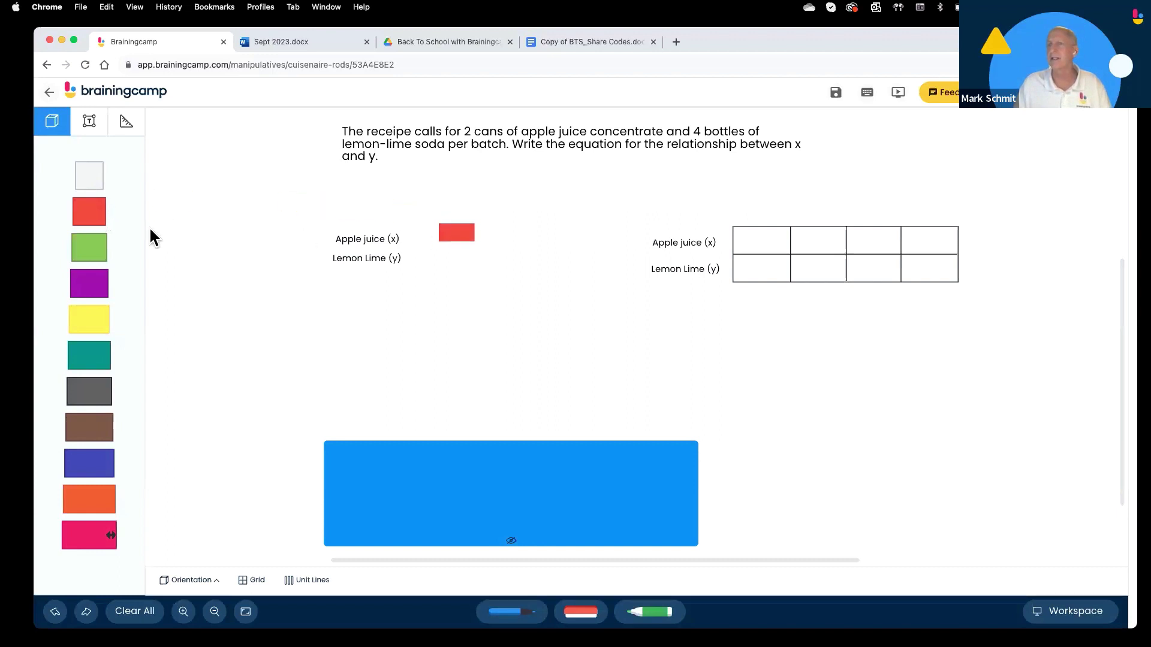
pyautogui.moveTo(107, 210); pyautogui.dragTo(501, 233)
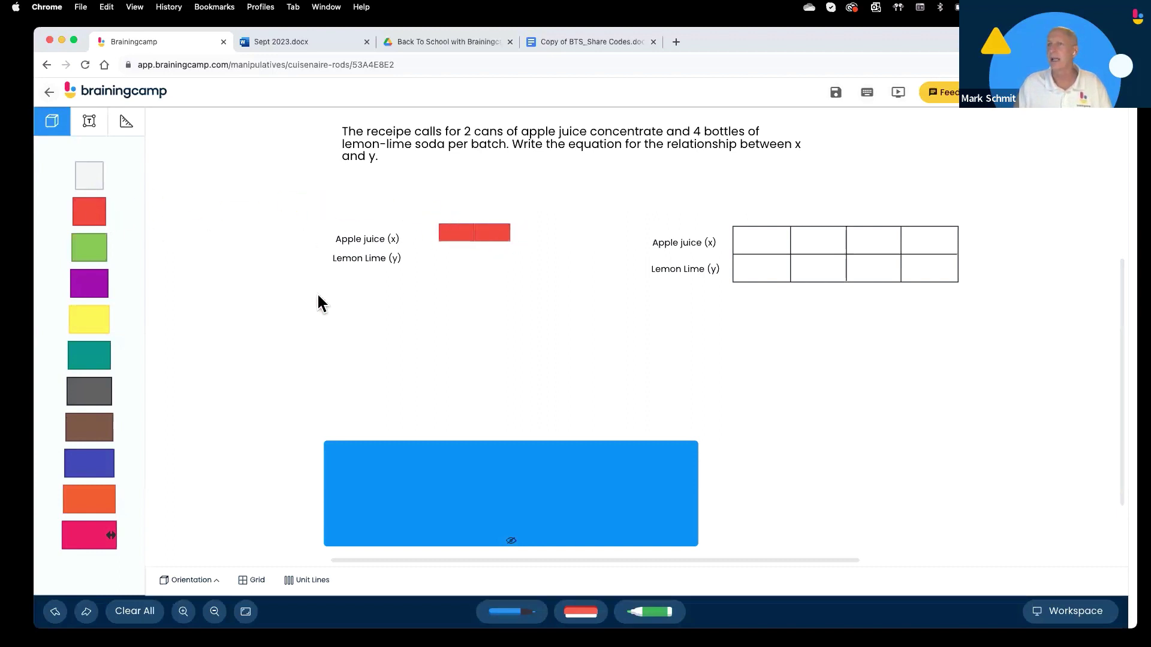
pyautogui.moveTo(358, 260); pyautogui.dragTo(456, 260)
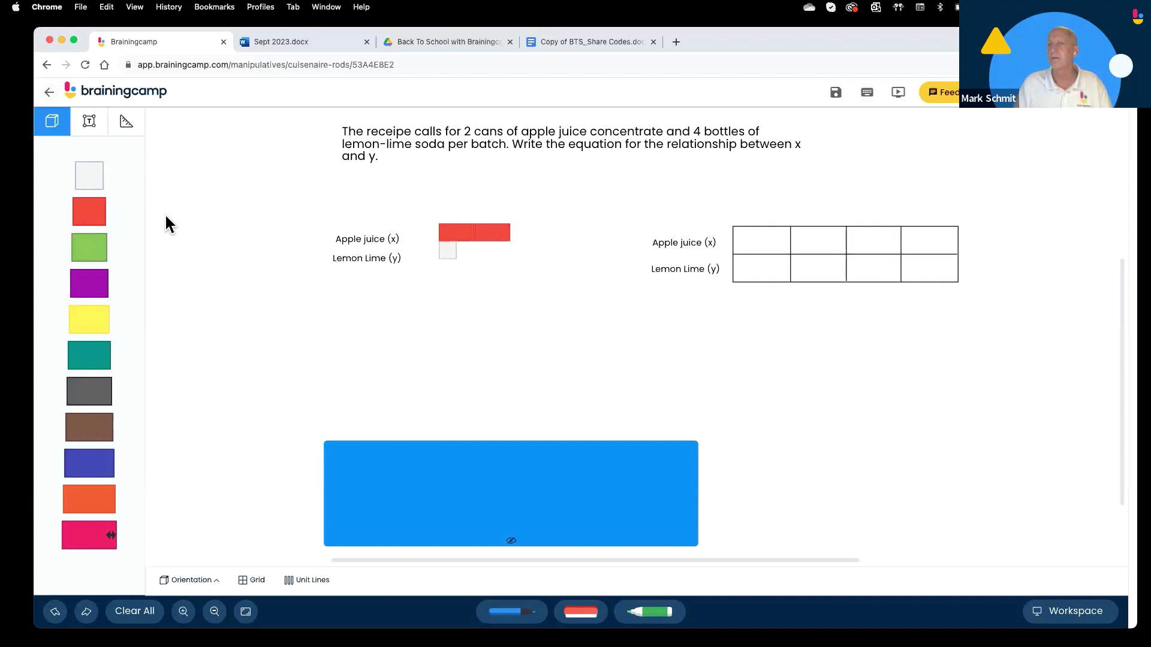
pyautogui.click(92, 182)
pyautogui.click(92, 181)
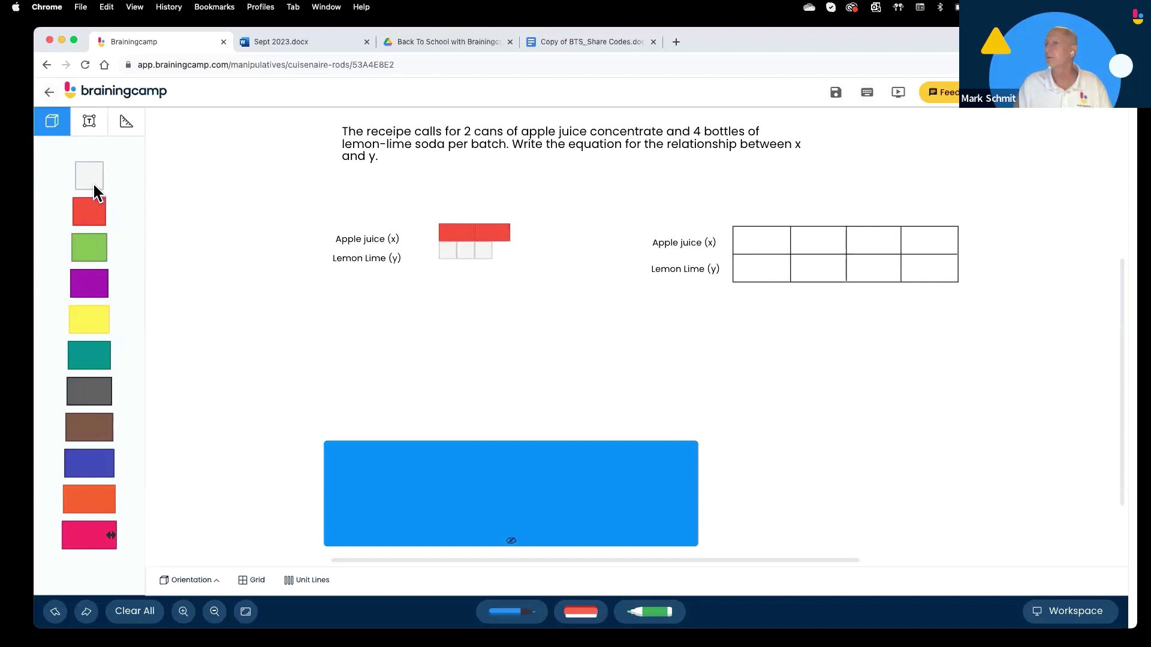
pyautogui.click(92, 181)
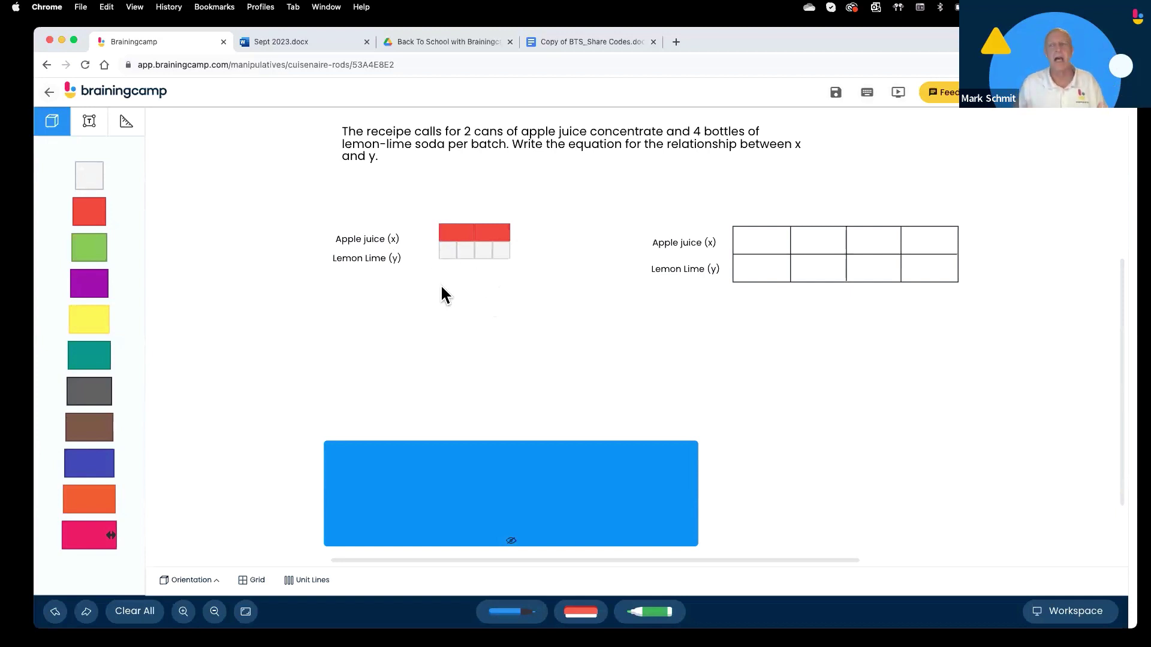
# Reveal the halving strategy model, move its cover frame above it, and delete half of the lower rod group.
pyautogui.click(510, 542)
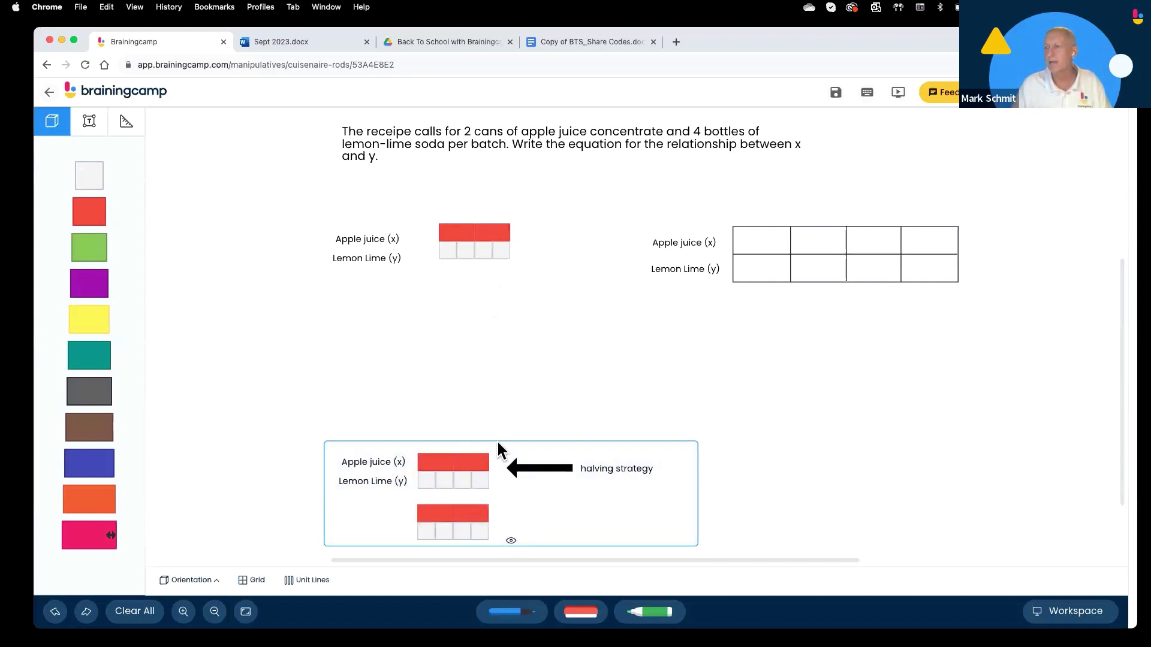
pyautogui.moveTo(501, 452); pyautogui.dragTo(511, 294)
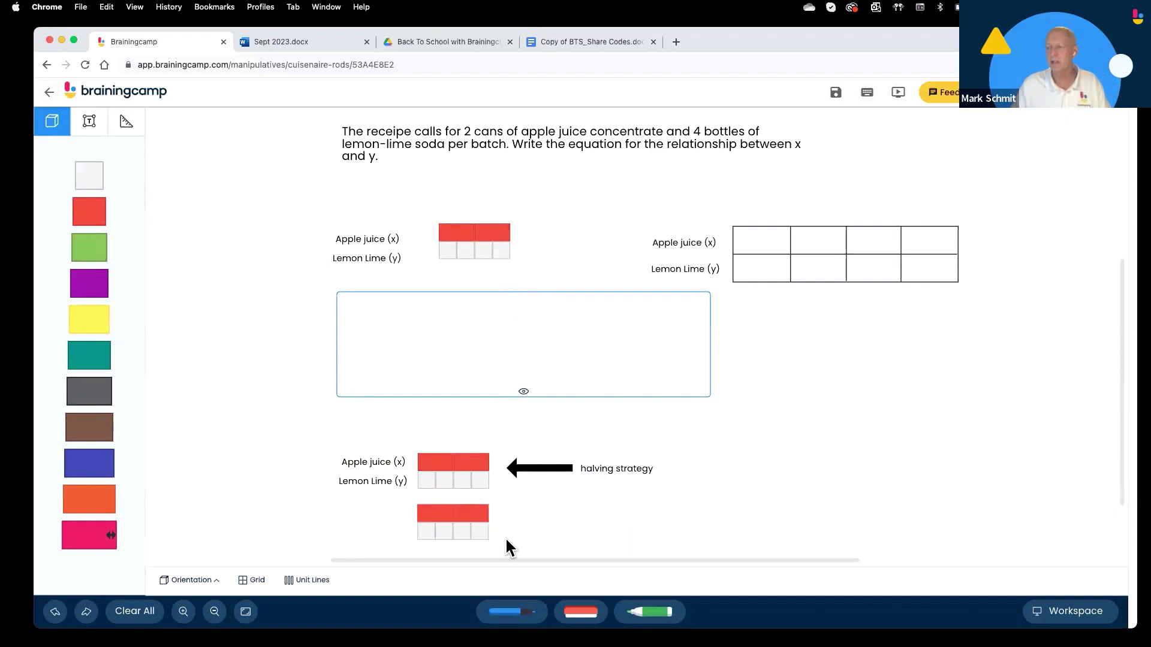
pyautogui.click(466, 510)
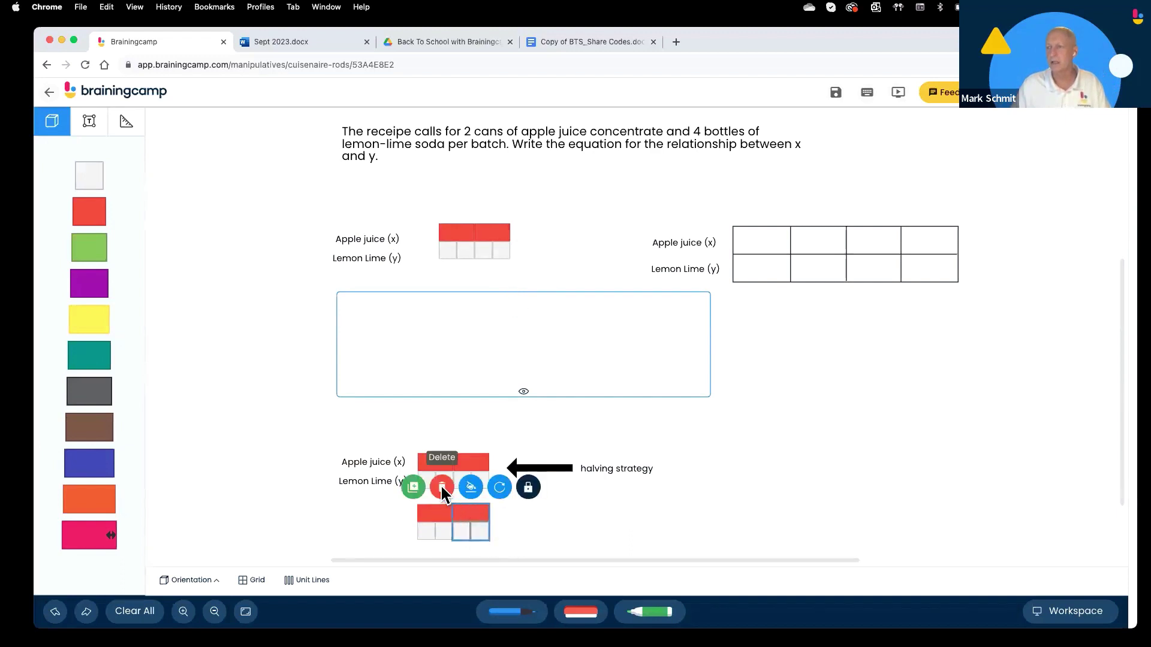
pyautogui.click(442, 489)
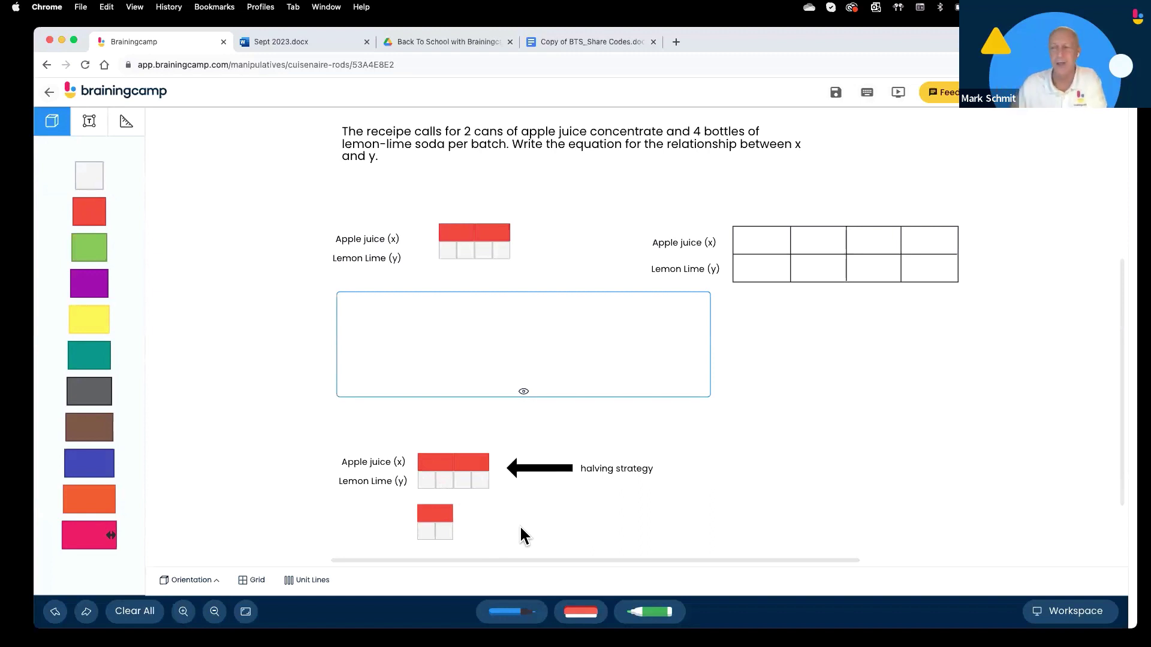
pyautogui.click(47, 93)
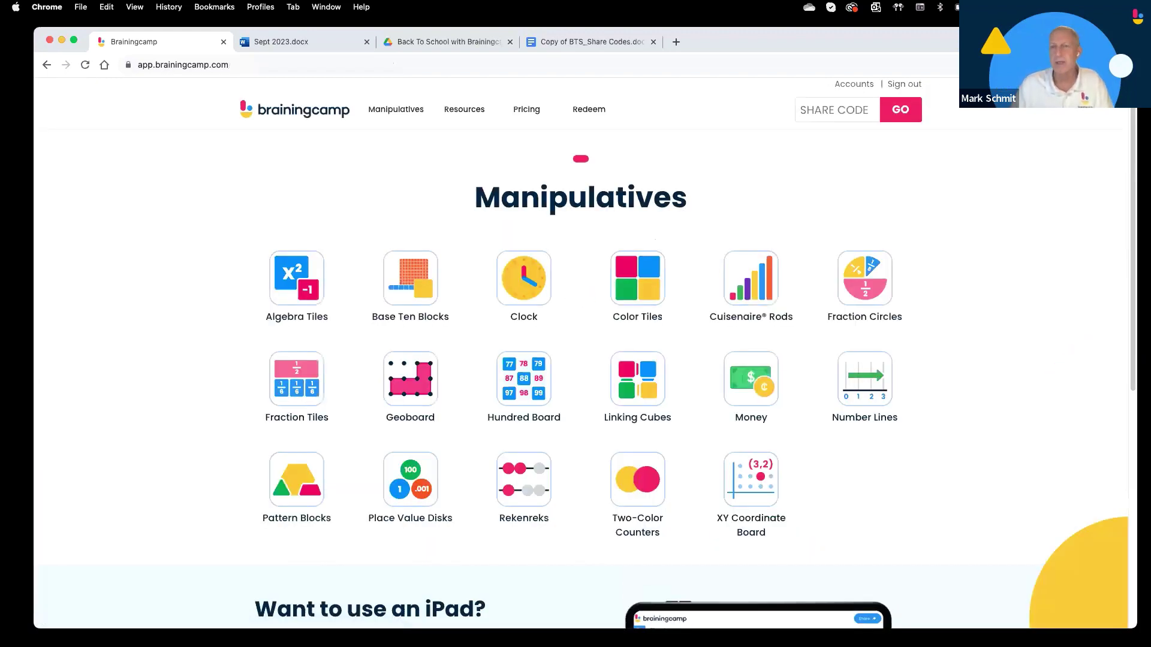
pyautogui.click(574, 41)
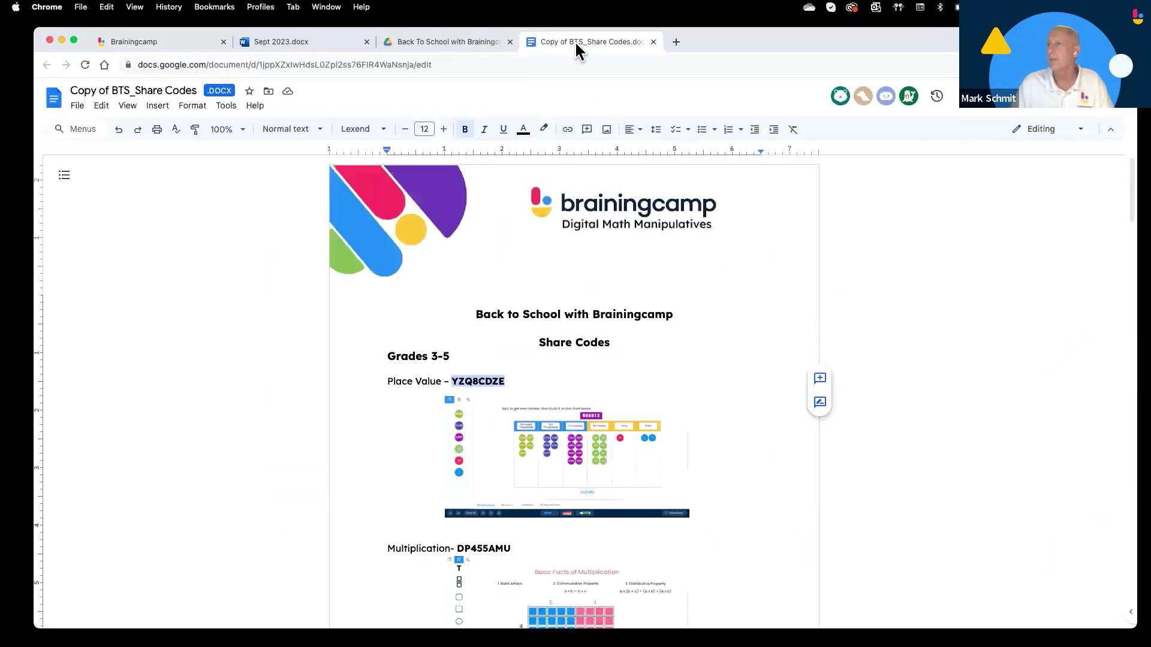
pyautogui.scroll(-15, 671, 412)
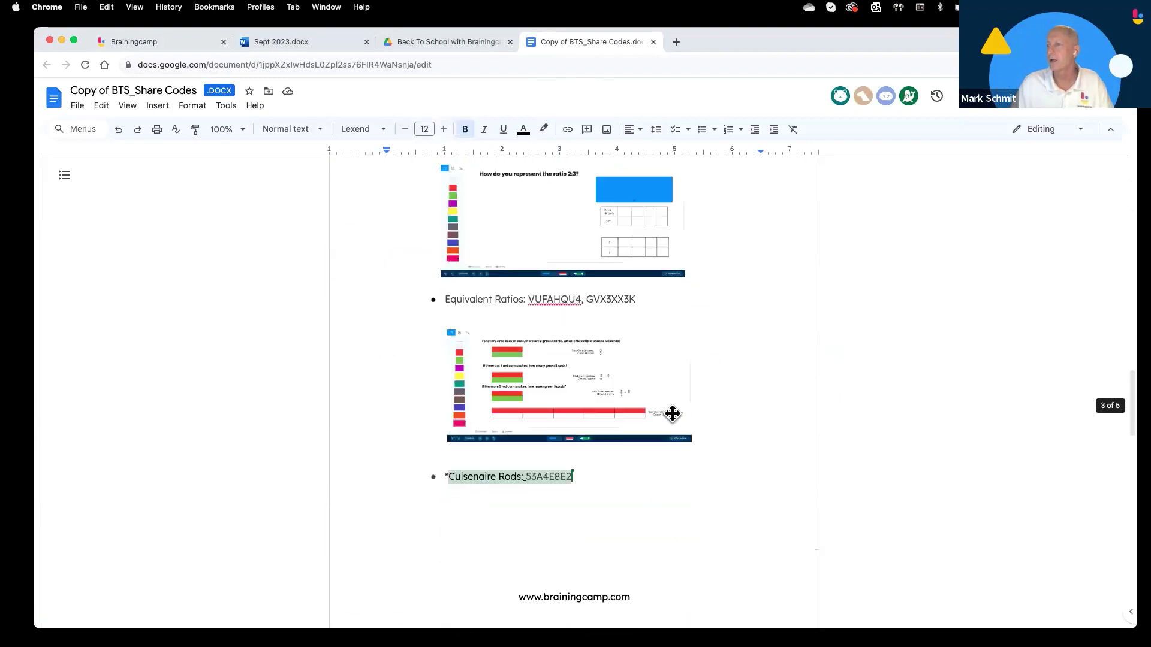
pyautogui.scroll(-10, 671, 413)
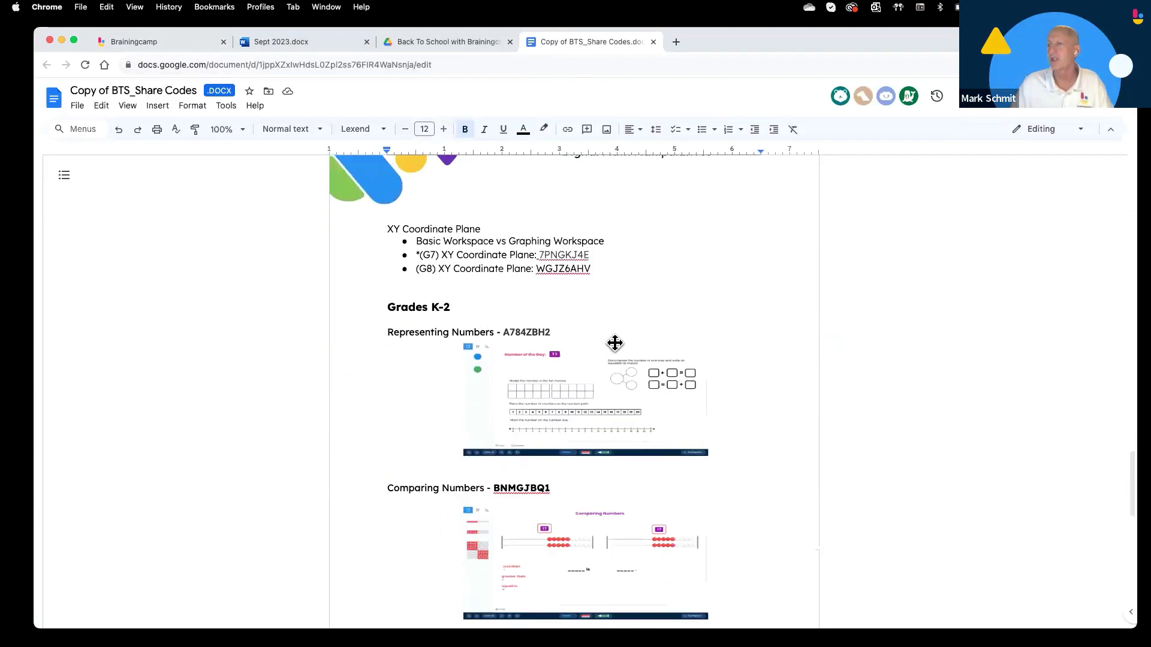
pyautogui.doubleClick(571, 269)
pyautogui.hotkey('ctrl', 'c')
pyautogui.rightClick(571, 271)
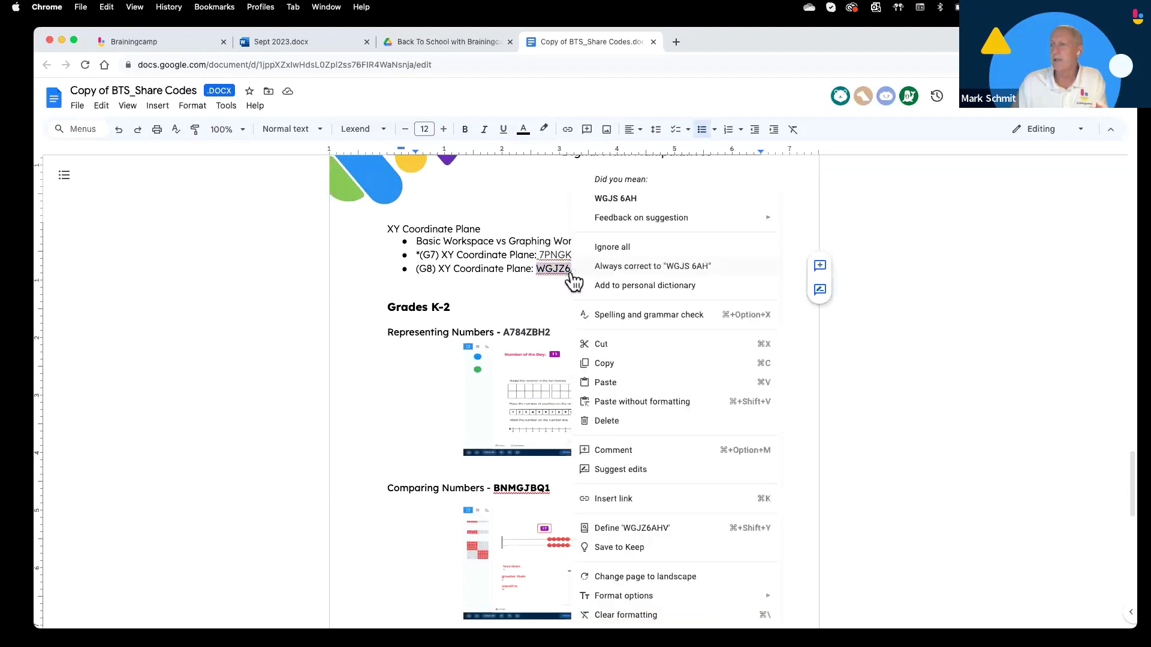
pyautogui.click(604, 363)
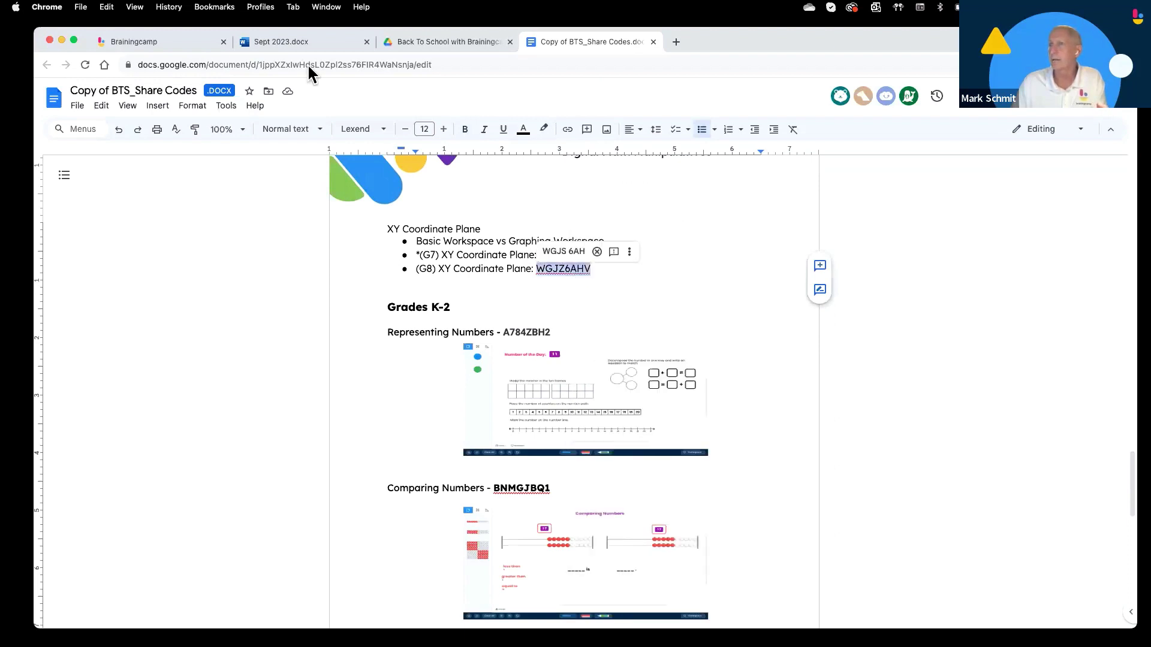
pyautogui.click(180, 42)
pyautogui.click(811, 111)
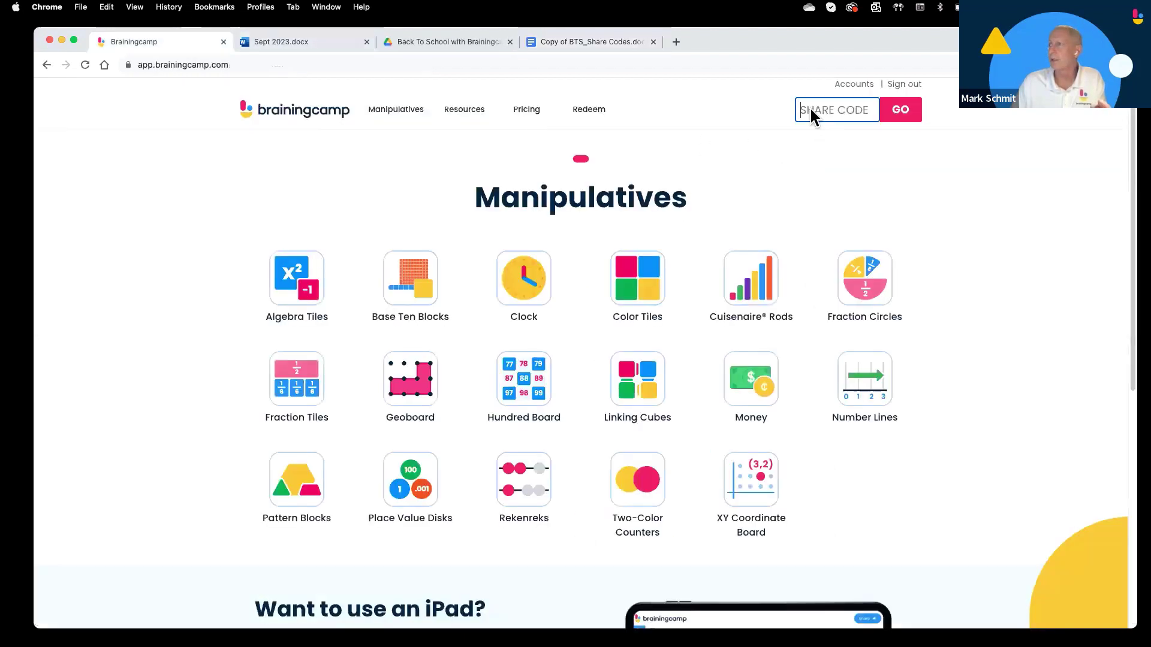
pyautogui.rightClick(811, 111)
pyautogui.click(830, 196)
pyautogui.click(899, 114)
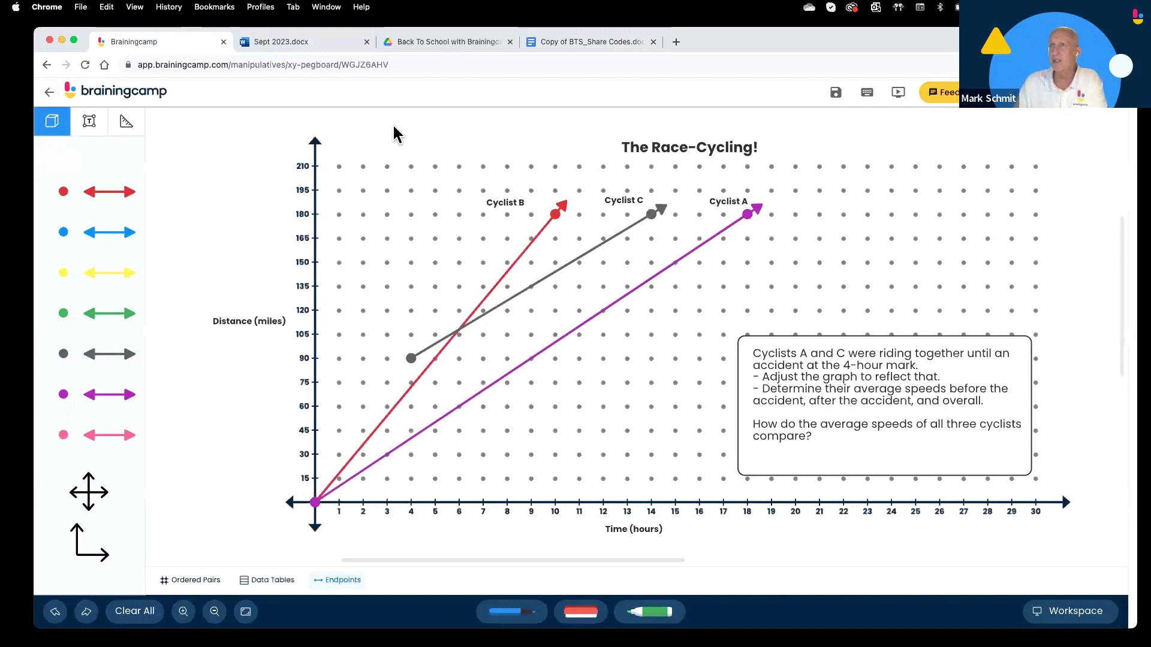
# Switch to the share codes document, and from there to the Back To School folder in Google Drive.
pyautogui.click(561, 42)
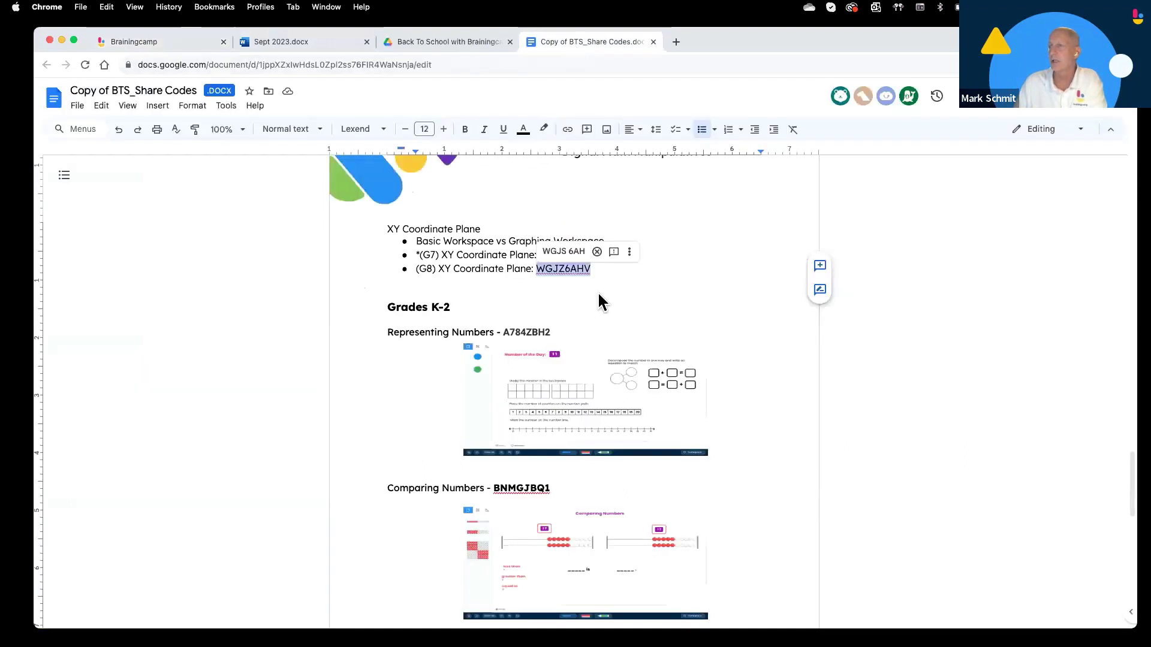
pyautogui.click(435, 43)
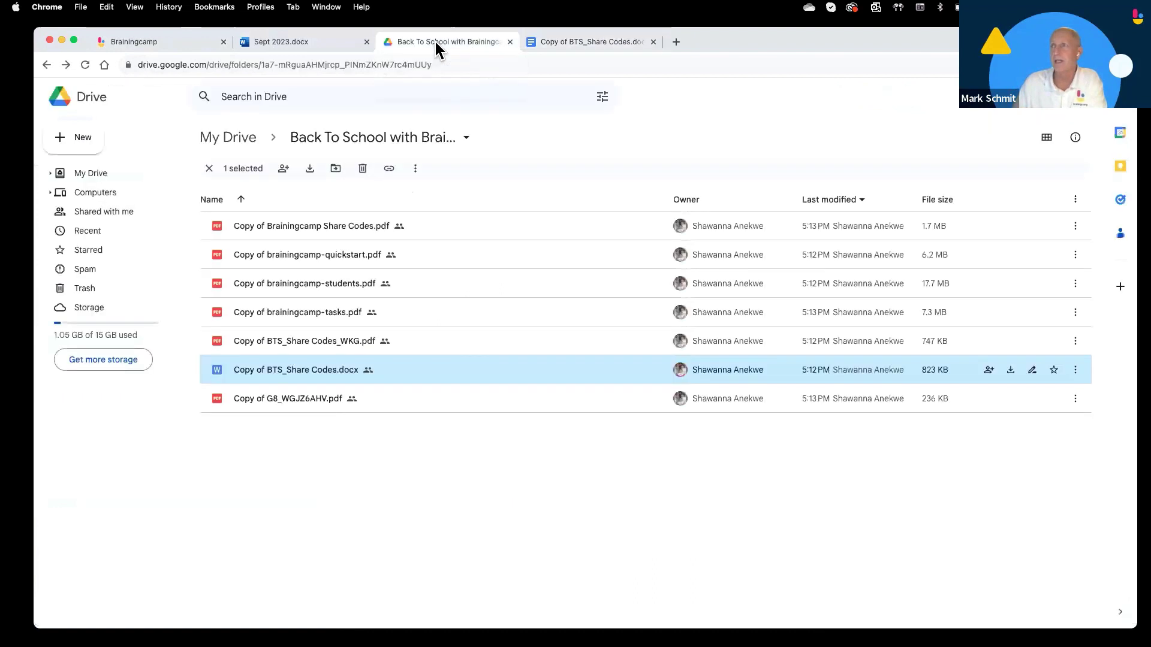
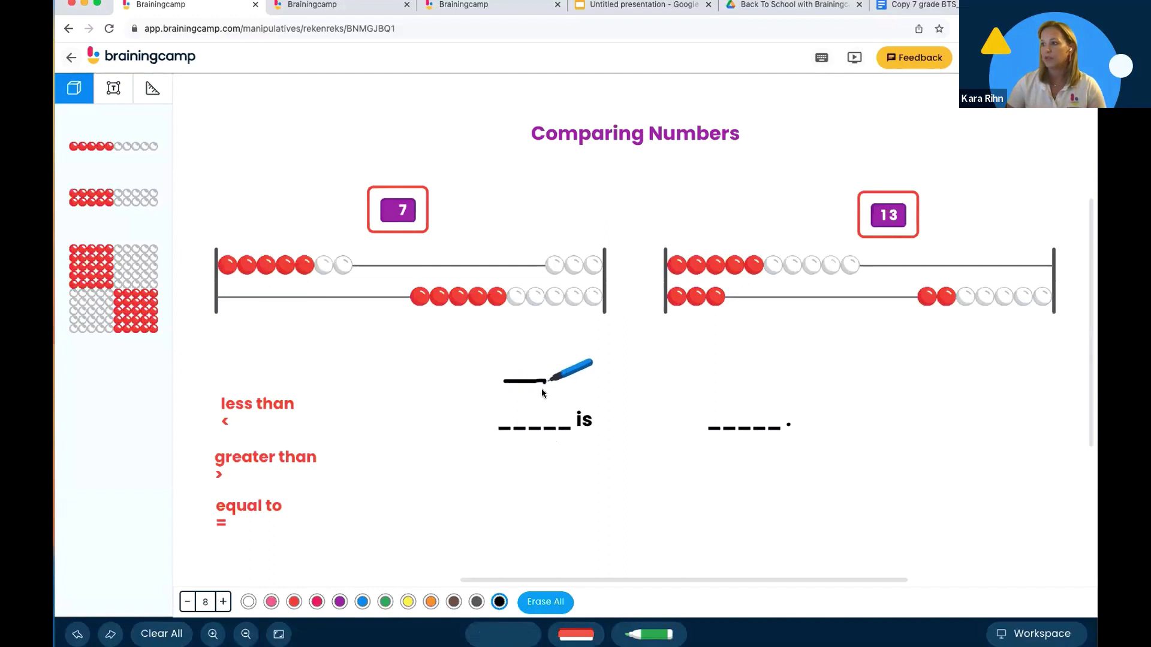
# Complete the comparison sentence on the Comparing Numbers activity with "less than" in the middle and a handwritten 13 in the last blank.
pyautogui.click(486, 629)
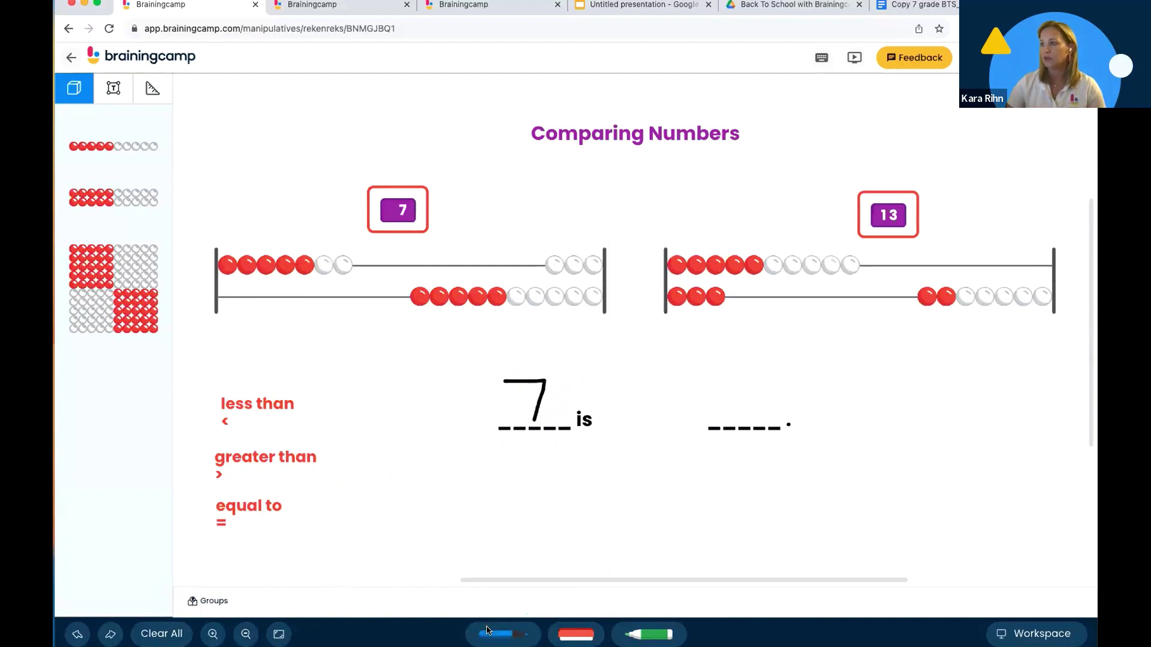
pyautogui.moveTo(266, 427); pyautogui.dragTo(624, 421)
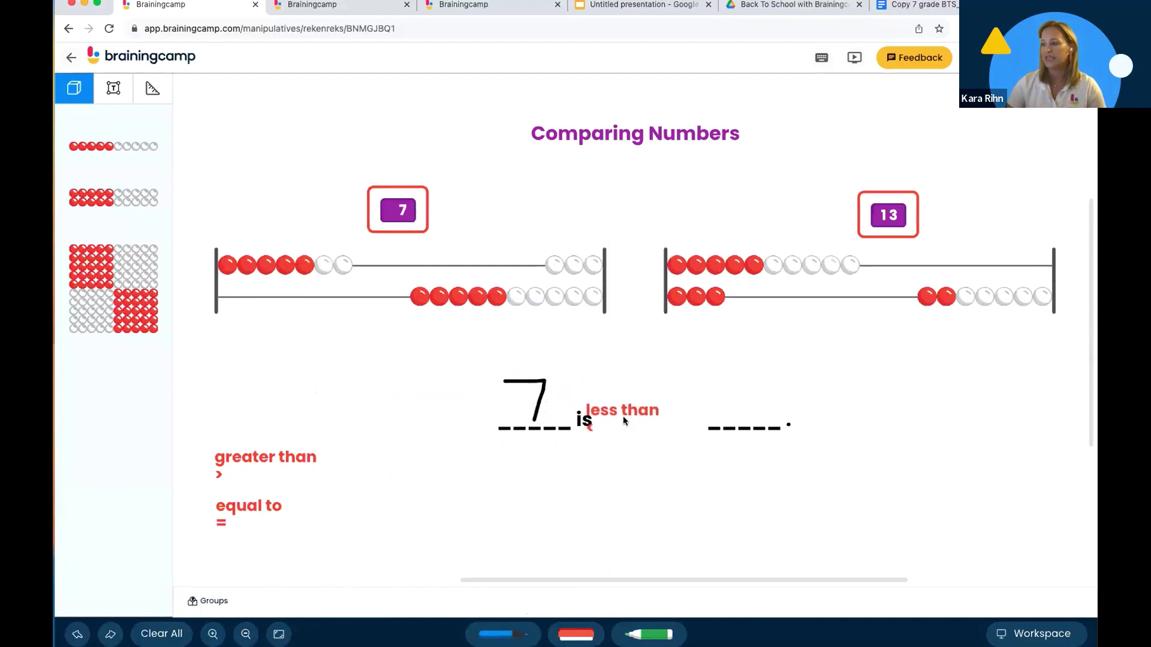
pyautogui.click(515, 637)
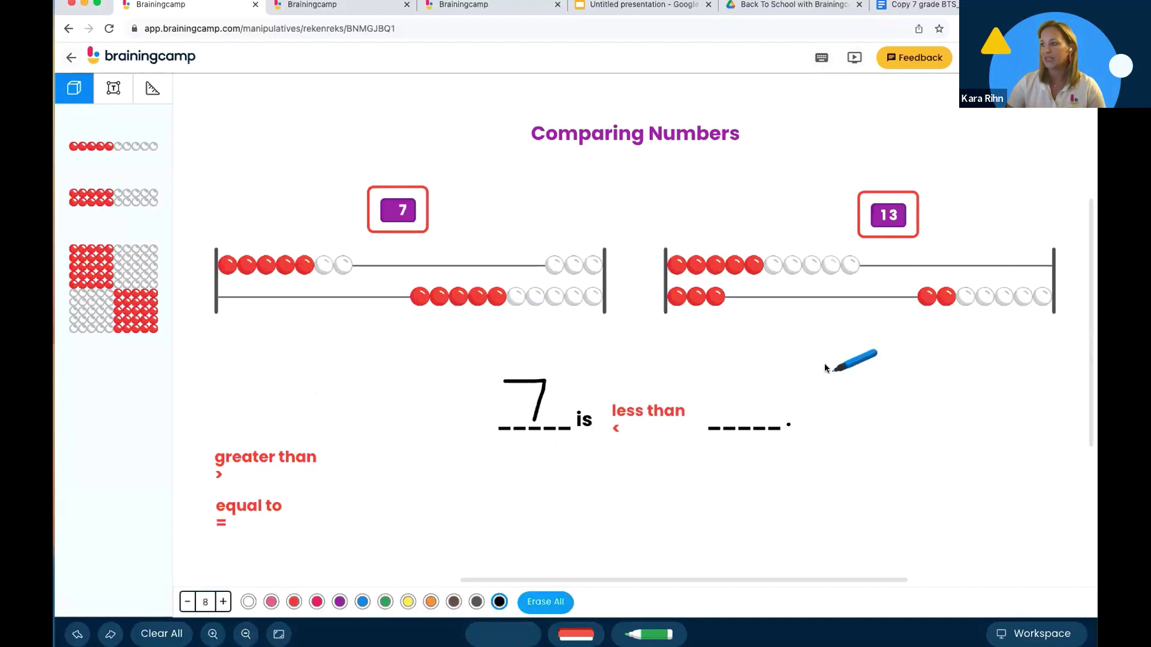
pyautogui.moveTo(744, 370)
pyautogui.mouseDown()
pyautogui.moveTo(740, 415)
pyautogui.moveTo(773, 383)
pyautogui.moveTo(763, 415)
pyautogui.mouseUp()
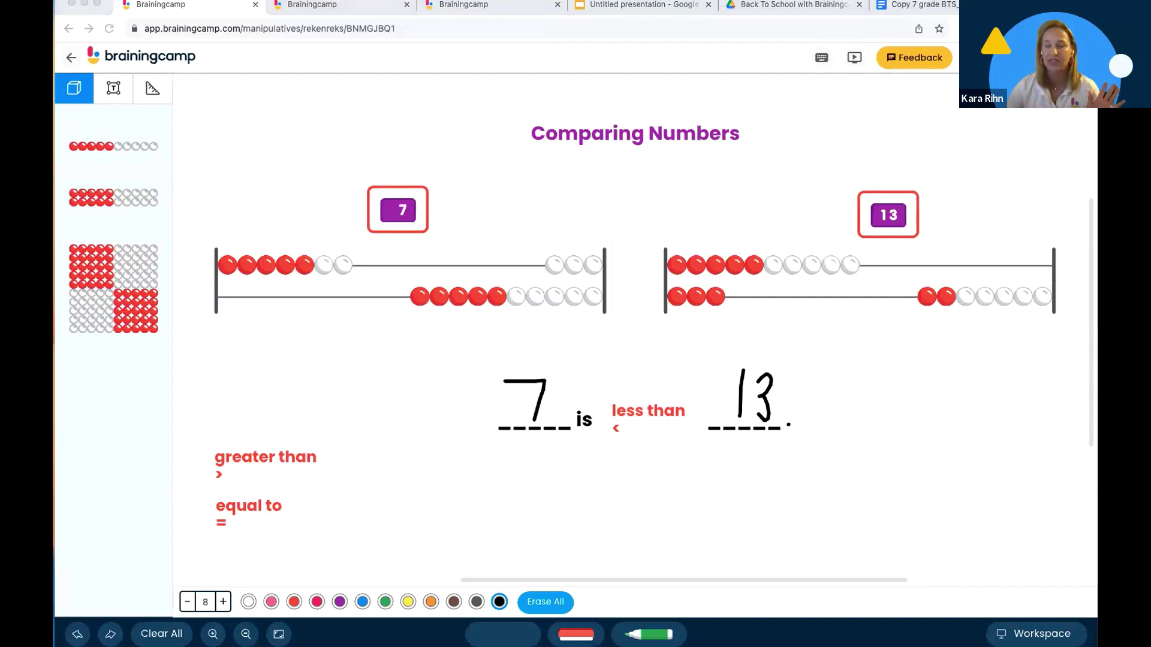
# Return to the Manipulatives home page and open the bee hive subtraction problem with share code 3JP8A1WZ.
pyautogui.click(610, 65)
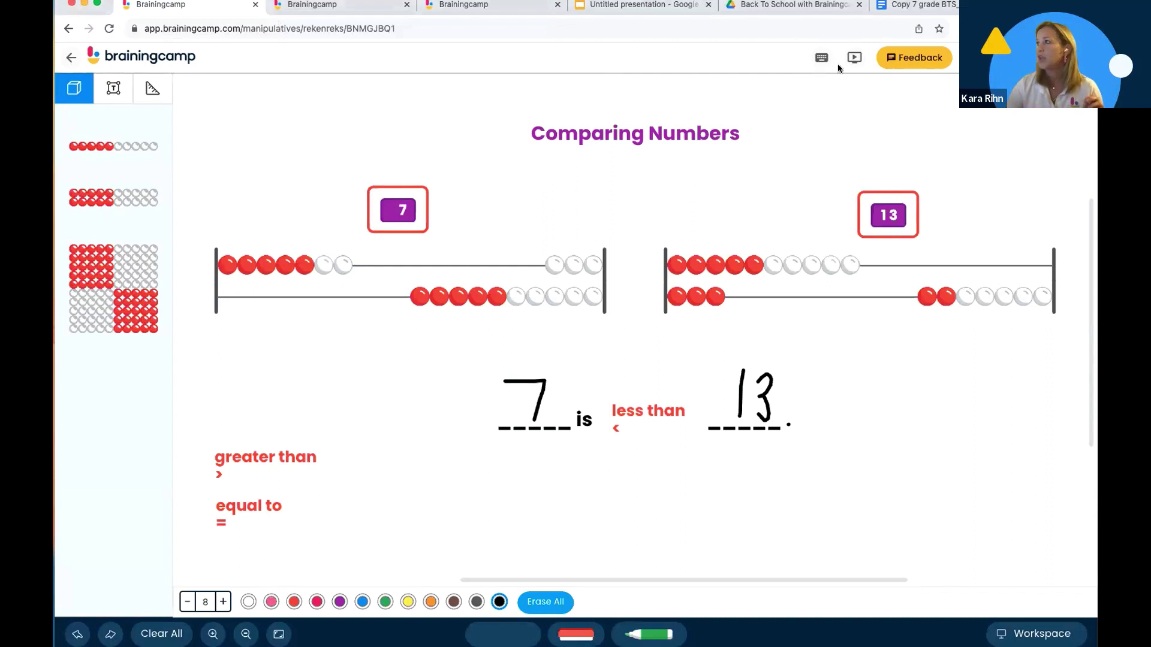
pyautogui.click(191, 58)
pyautogui.rightClick(817, 79)
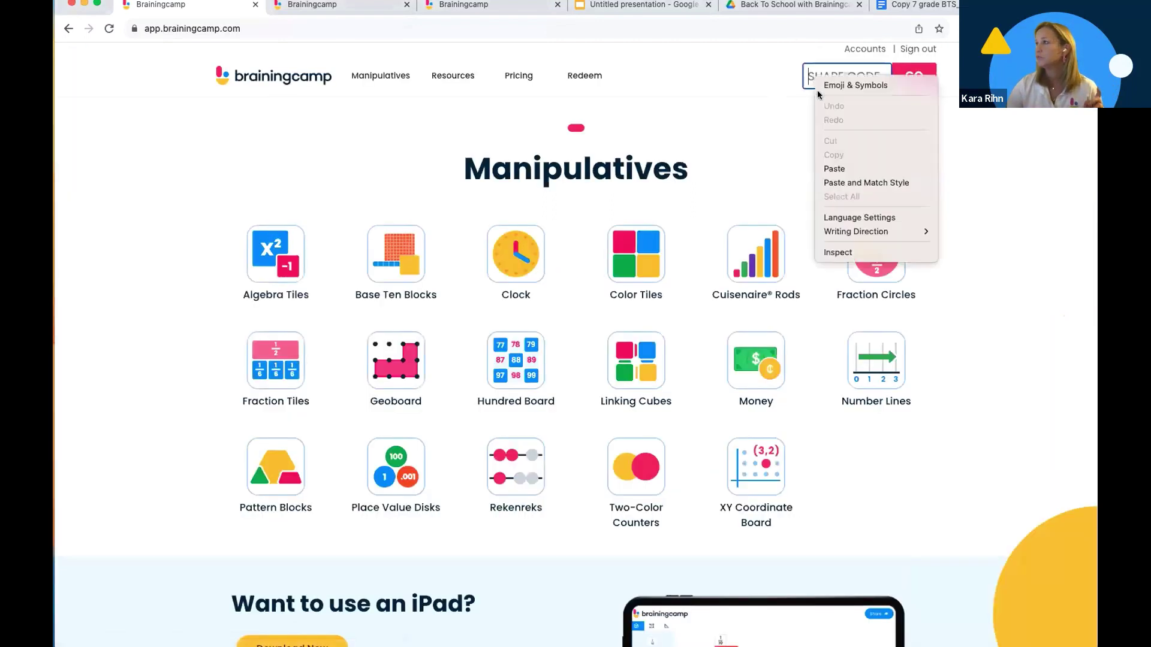
pyautogui.click(833, 168)
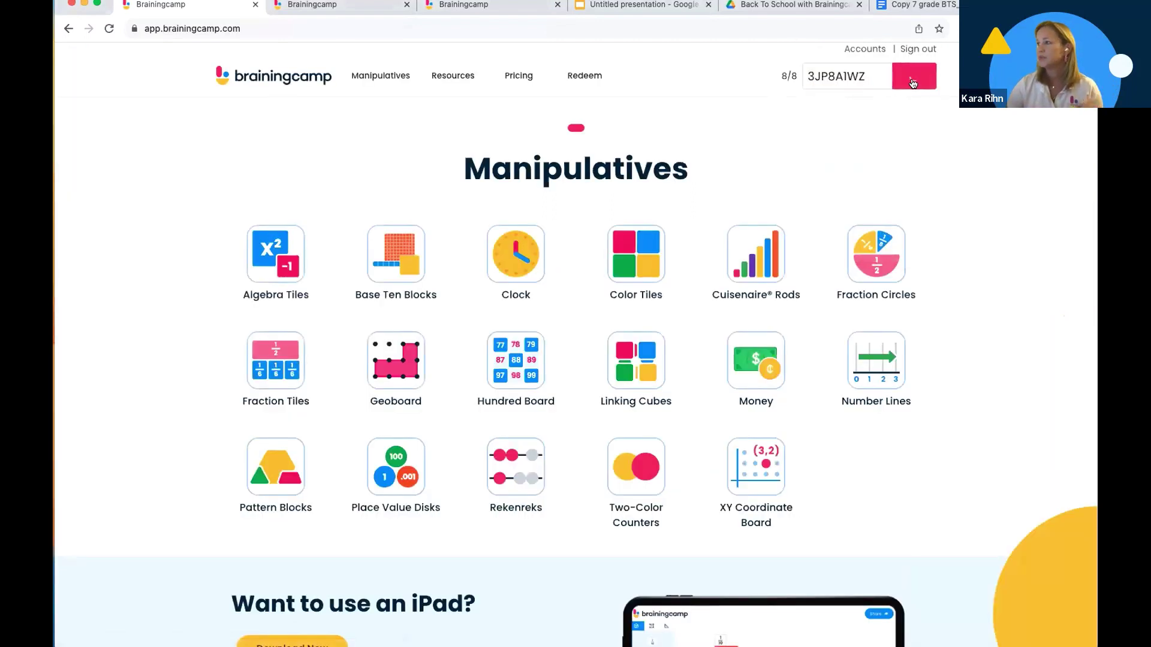
pyautogui.click(911, 82)
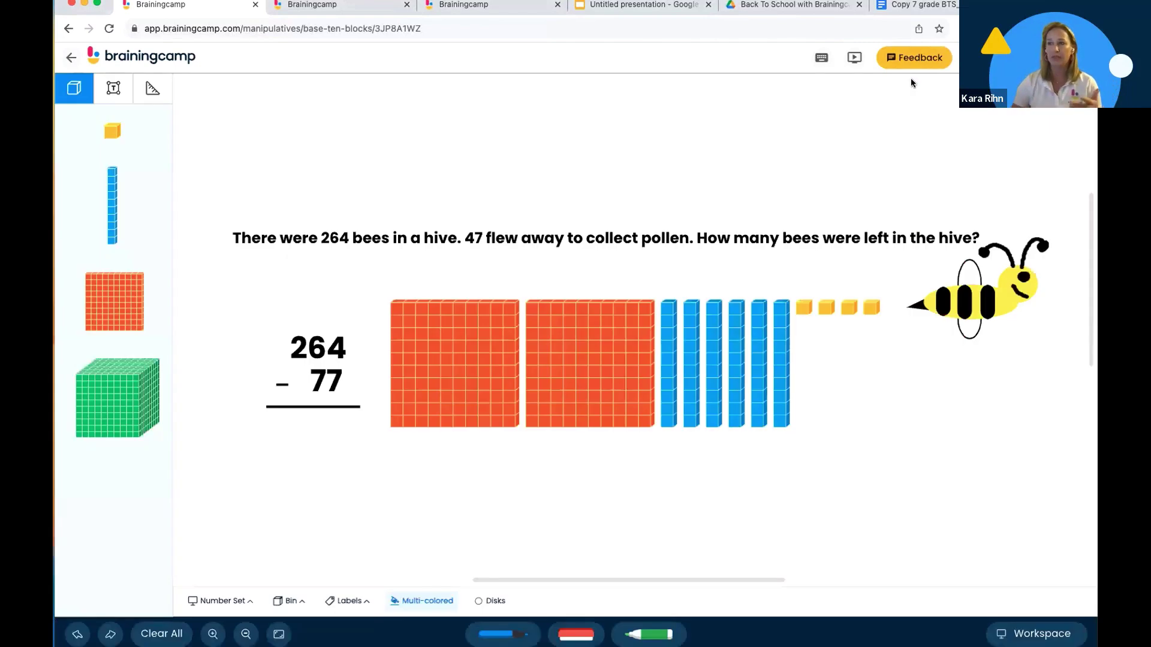
# Break one tens rod into ten ones and place them directly beneath the four existing ones cubes.
pyautogui.scroll(-3, 812, 279)
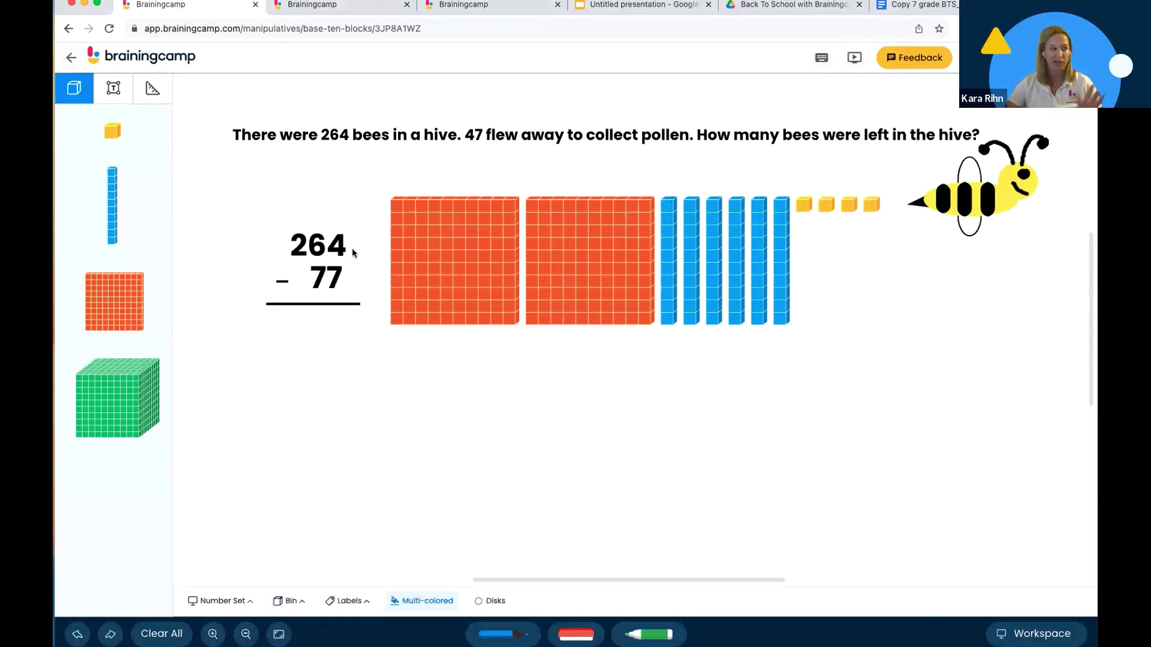
pyautogui.click(509, 628)
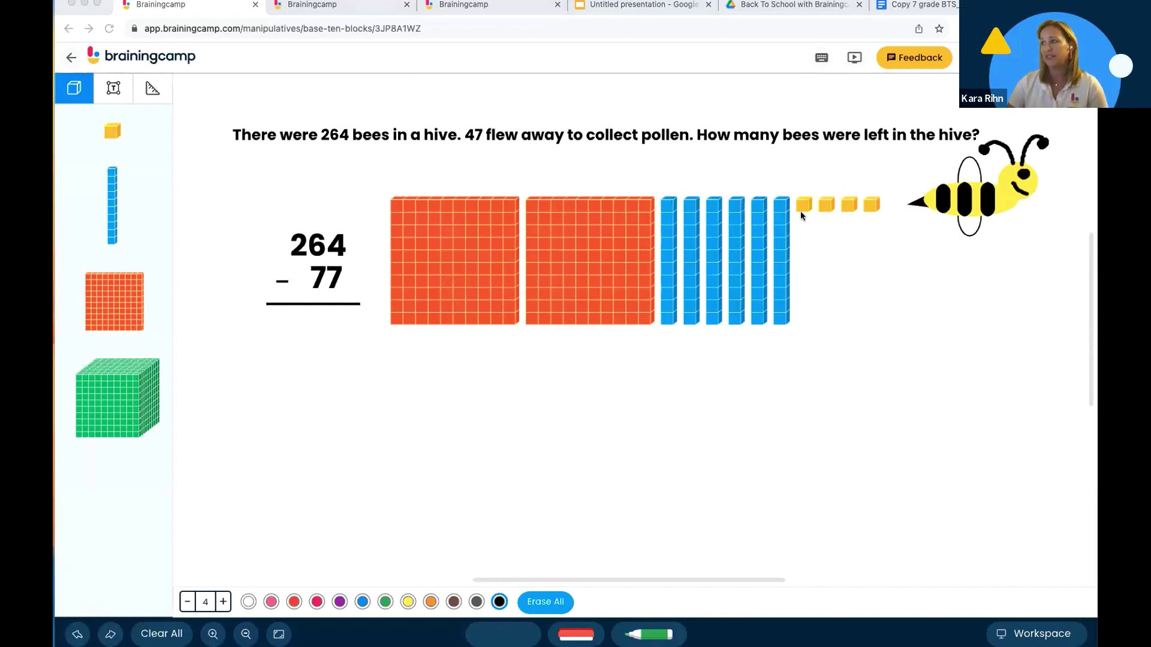
pyautogui.click(778, 280)
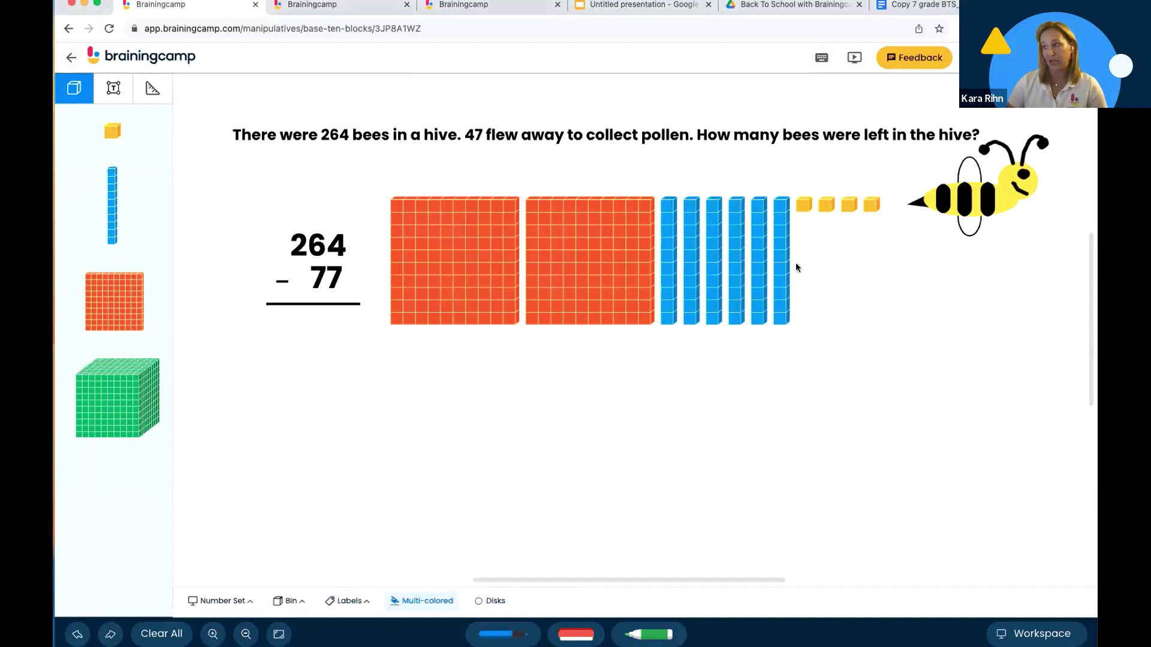
pyautogui.moveTo(786, 241); pyautogui.dragTo(854, 327)
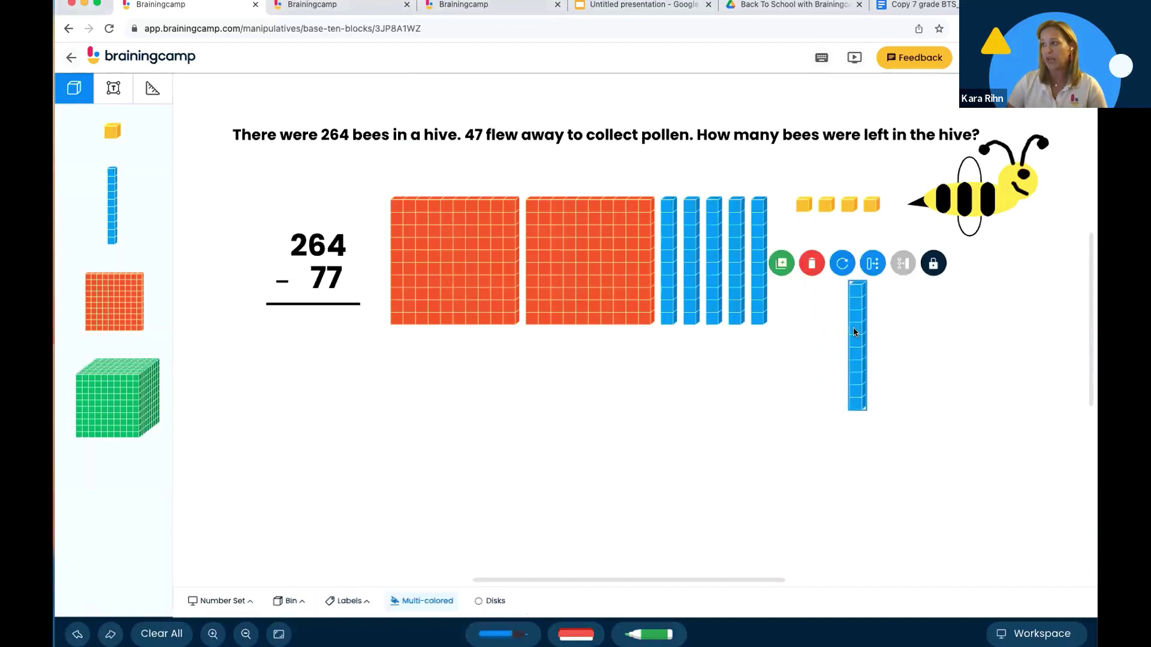
pyautogui.click(870, 263)
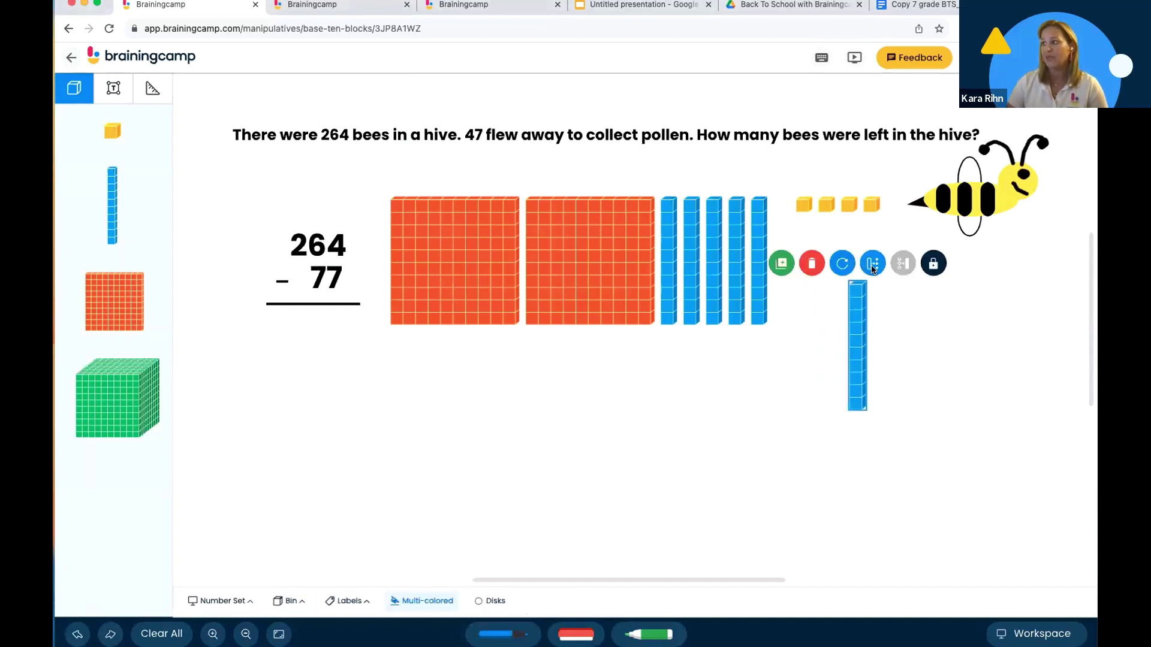
pyautogui.moveTo(822, 286); pyautogui.dragTo(897, 404)
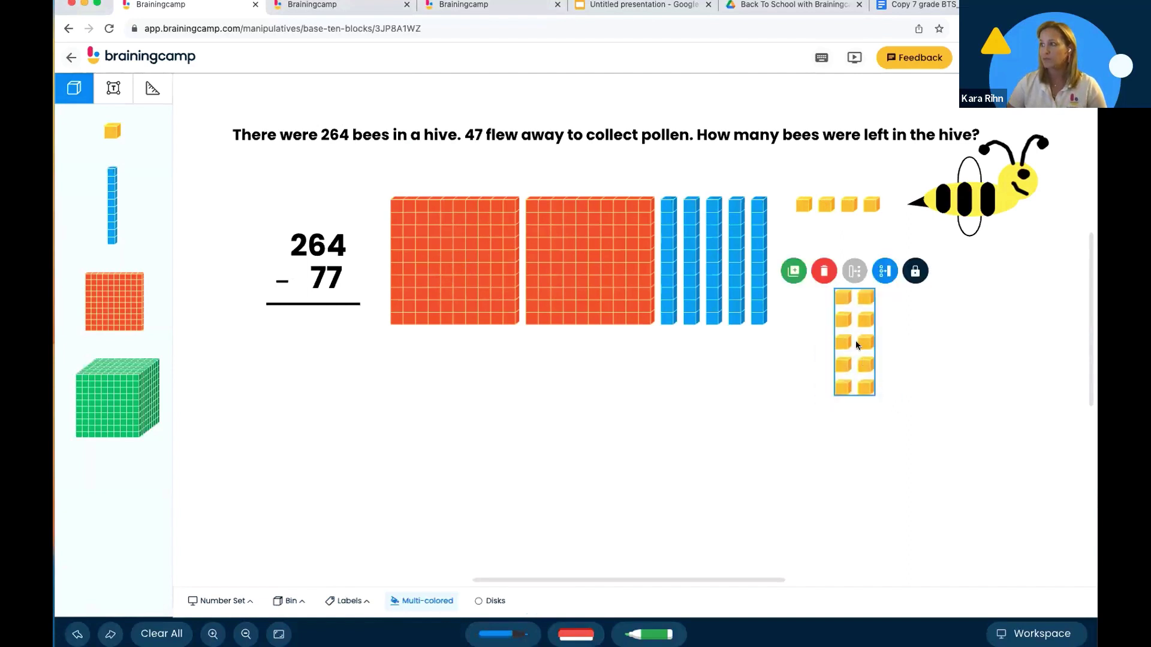
pyautogui.moveTo(854, 341); pyautogui.dragTo(833, 274)
pyautogui.click(730, 411)
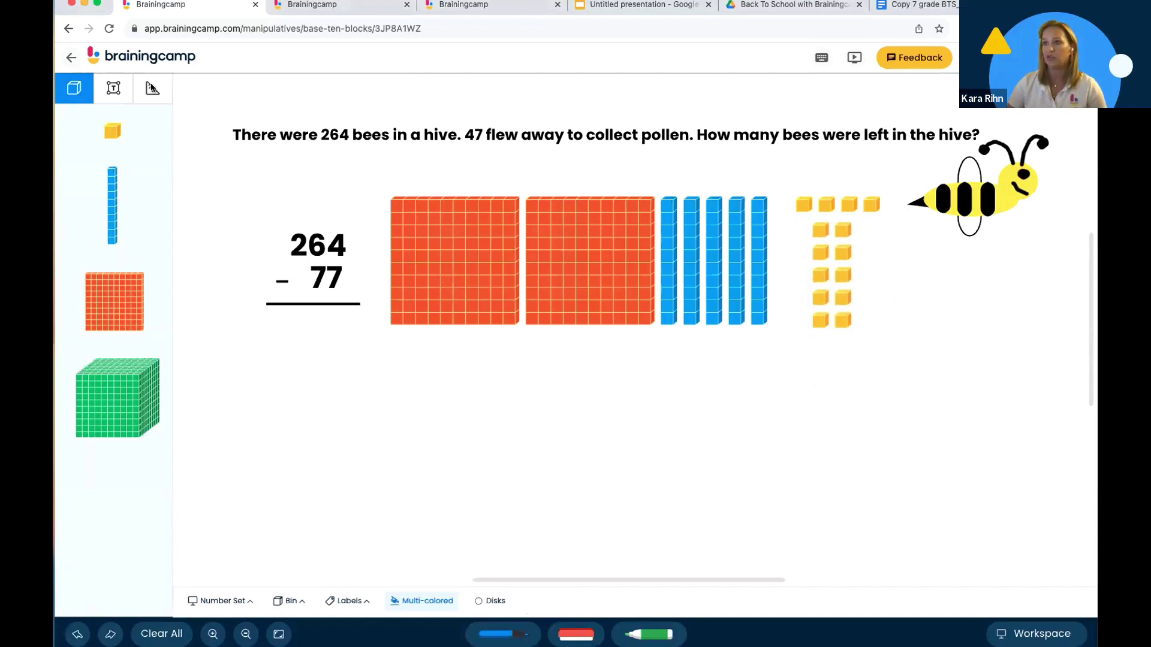
# Add a long horizontal line beneath the base ten blocks as a divider.
pyautogui.click(152, 88)
pyautogui.click(113, 88)
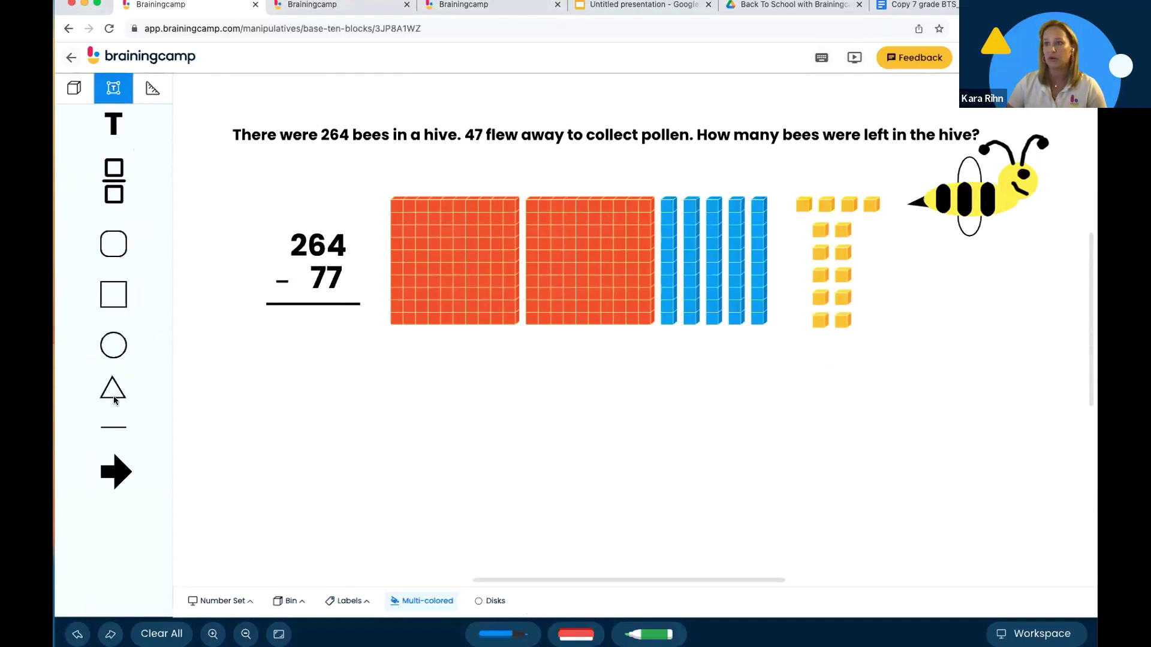
pyautogui.moveTo(114, 426); pyautogui.dragTo(933, 405)
pyautogui.click(898, 471)
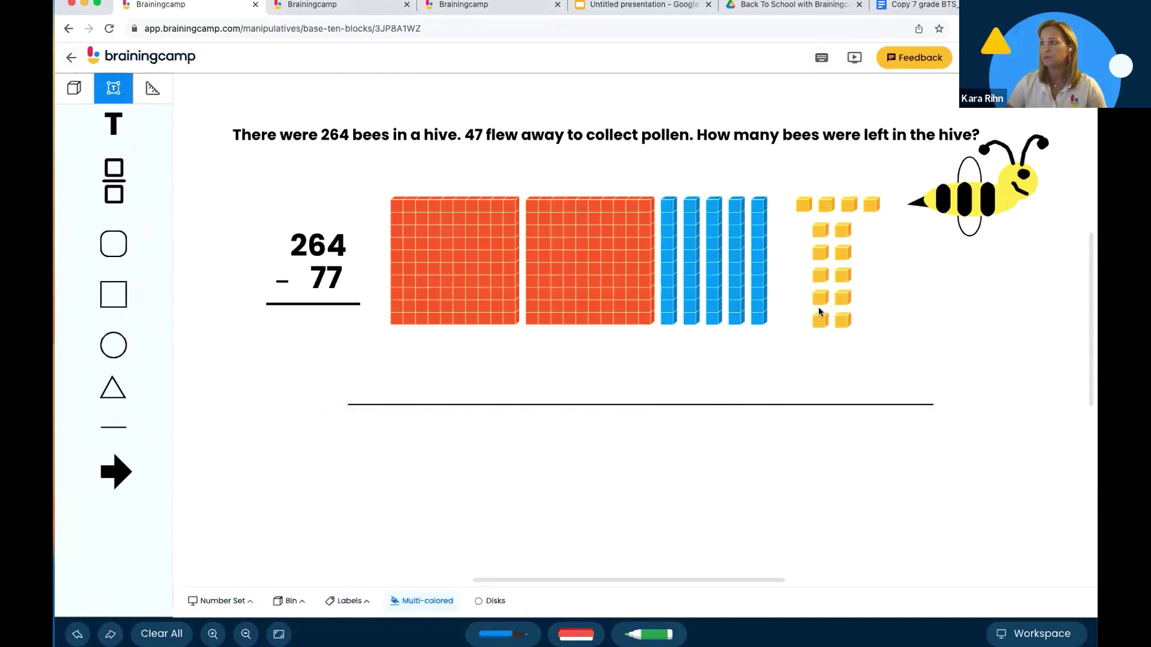
# Move seven ones cubes below the divider line and join them into a single horizontal row.
pyautogui.moveTo(803, 274); pyautogui.dragTo(876, 343)
pyautogui.moveTo(842, 297); pyautogui.dragTo(847, 483)
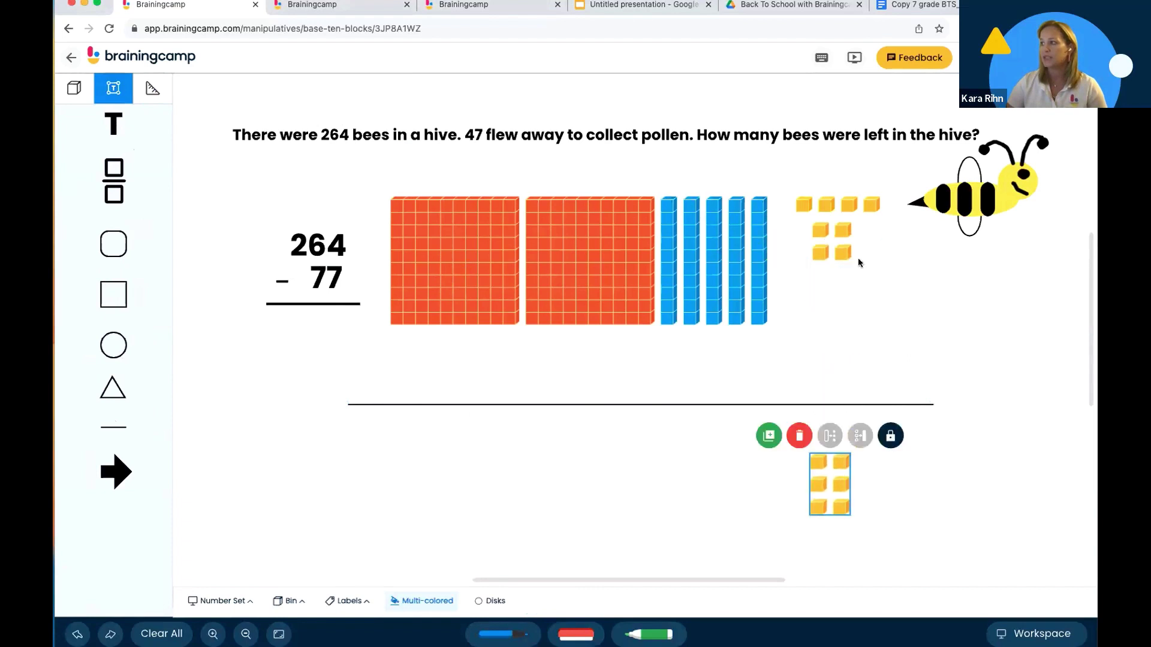
pyautogui.moveTo(837, 258); pyautogui.dragTo(850, 467)
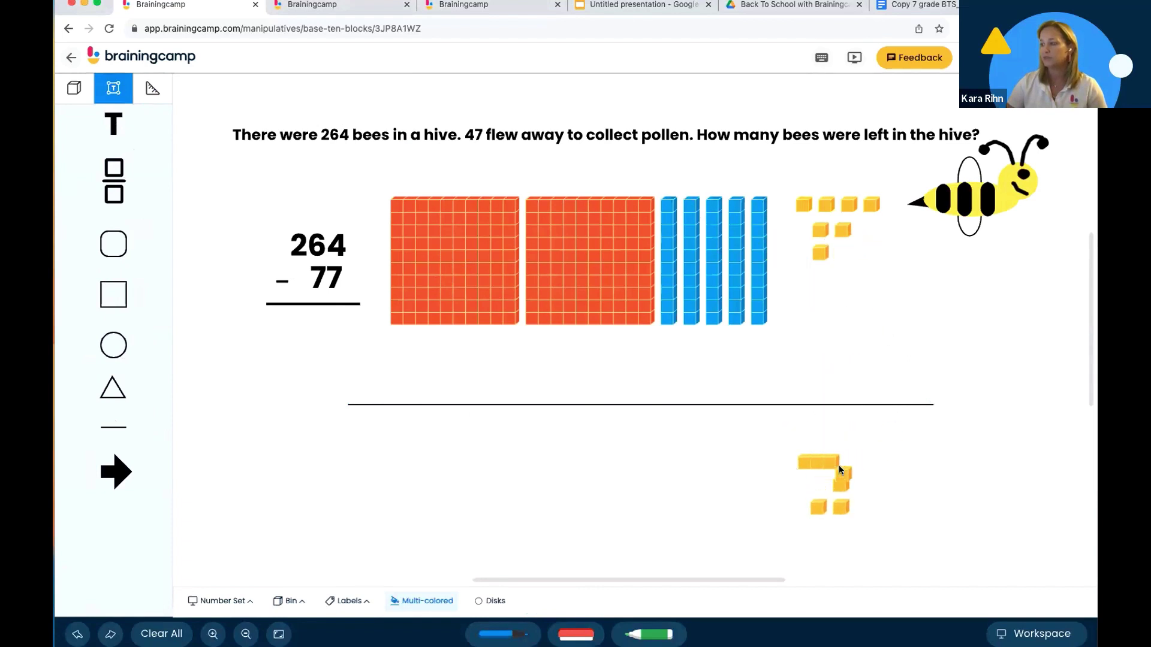
pyautogui.moveTo(839, 465); pyautogui.dragTo(863, 465)
pyautogui.moveTo(841, 507); pyautogui.dragTo(872, 463)
pyautogui.moveTo(819, 507); pyautogui.dragTo(888, 466)
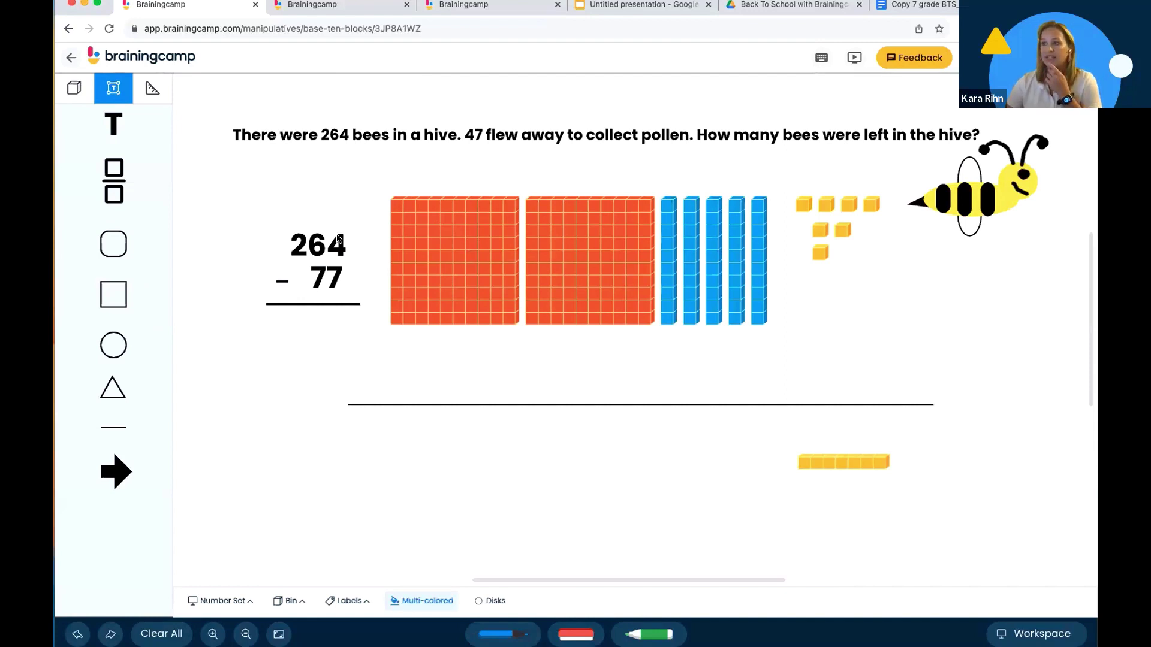
# Handwrite the regrouping of 264 as 5 tens and 14 ones, and write 7 in the answer's ones place.
pyautogui.click(497, 634)
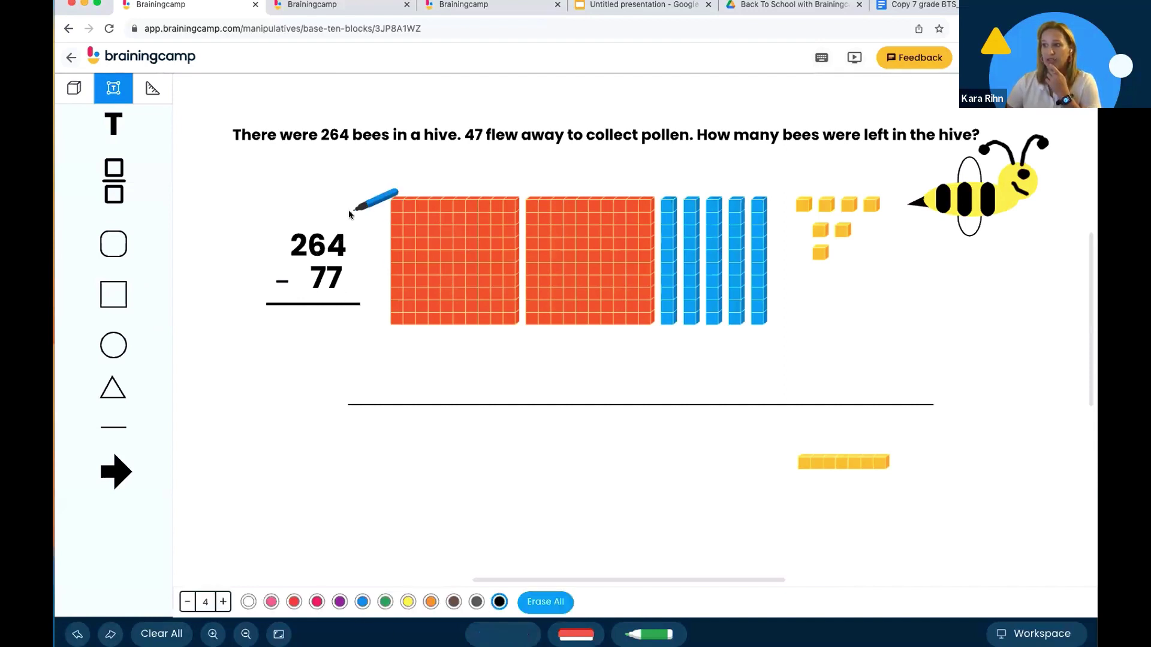
pyautogui.moveTo(325, 246); pyautogui.dragTo(354, 242)
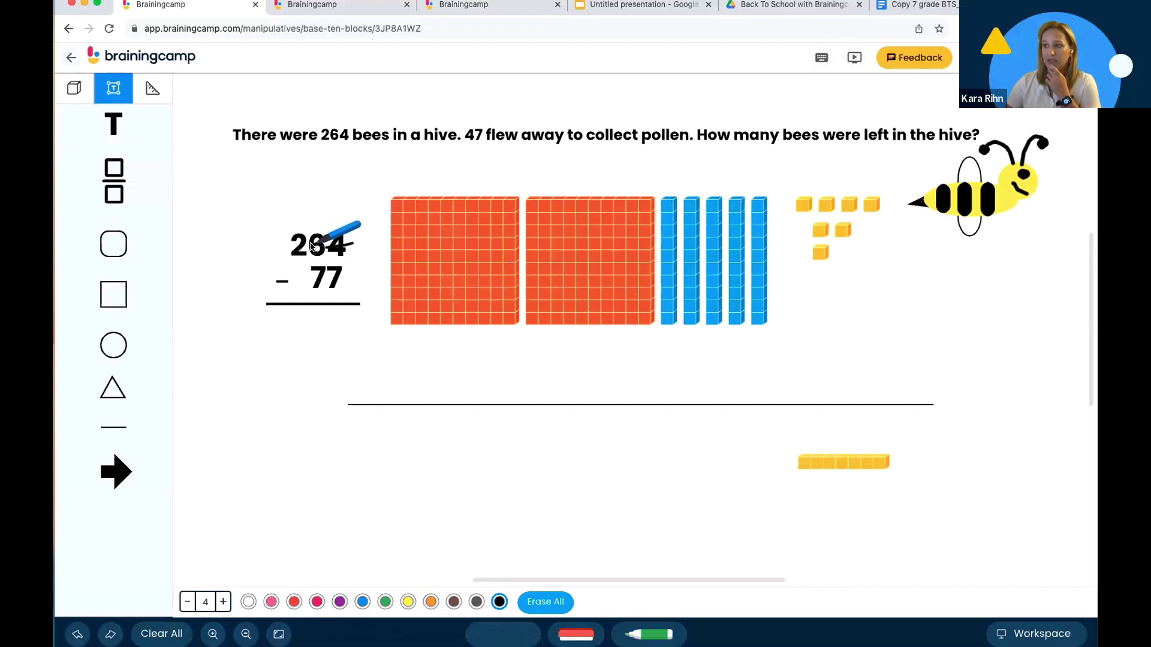
pyautogui.moveTo(308, 203)
pyautogui.mouseDown()
pyautogui.moveTo(311, 223)
pyautogui.moveTo(324, 202)
pyautogui.moveTo(351, 230)
pyautogui.mouseUp()
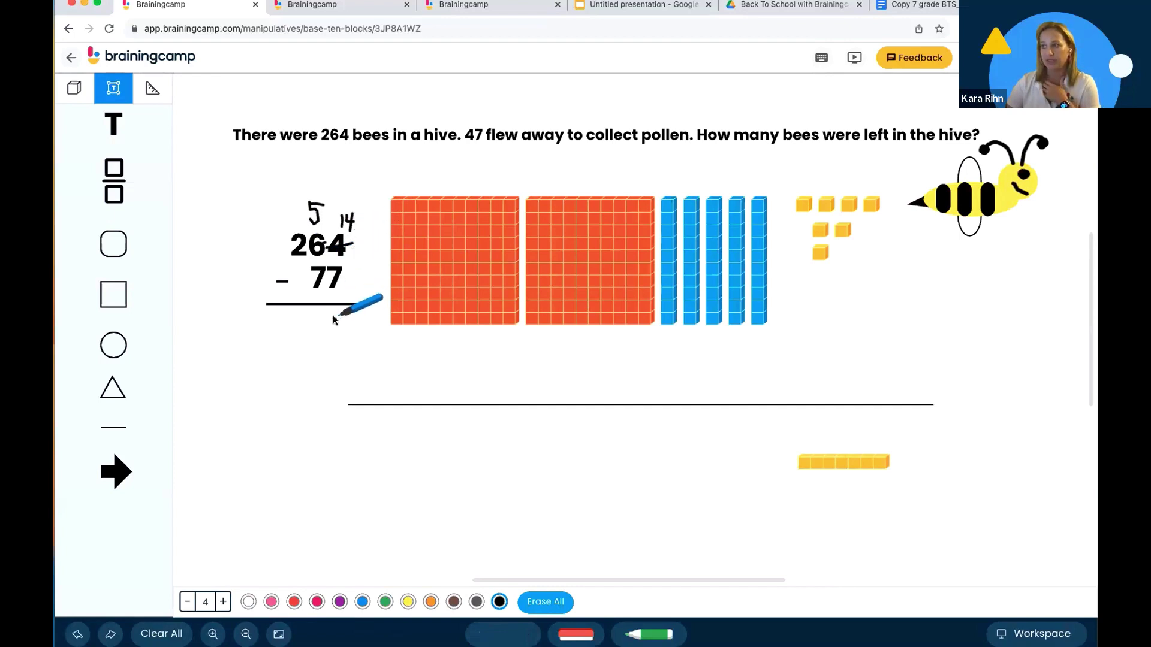
pyautogui.moveTo(335, 318); pyautogui.dragTo(341, 337)
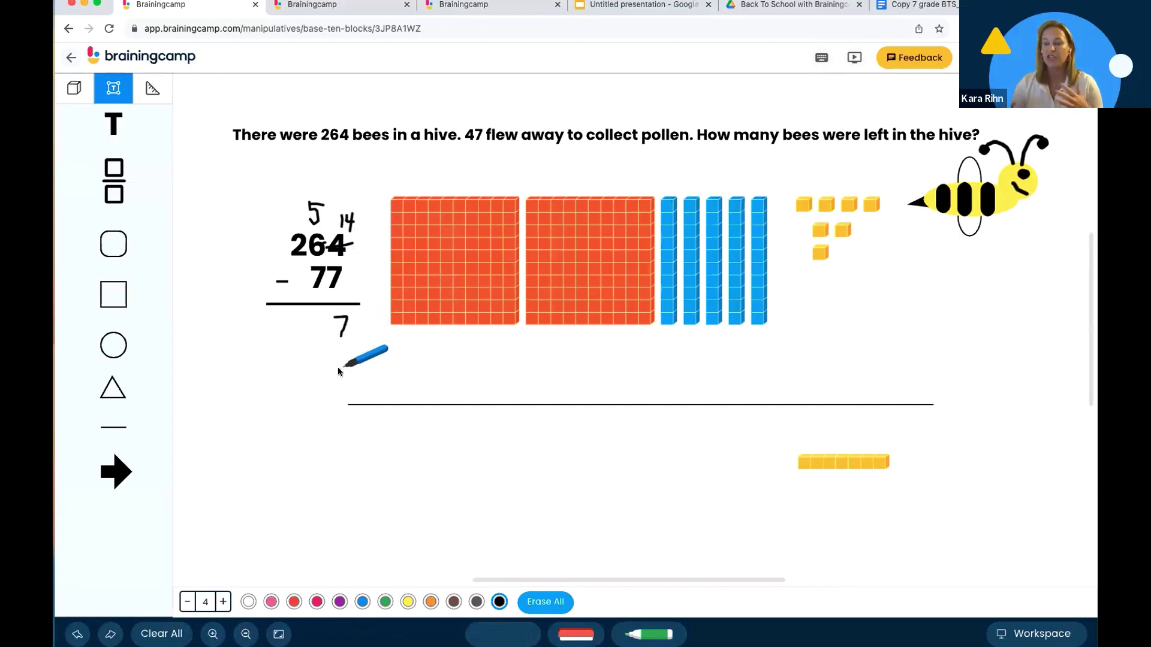
# Break the second hundreds flat, next to the tens rods, into ten tens rods.
pyautogui.press('Escape')
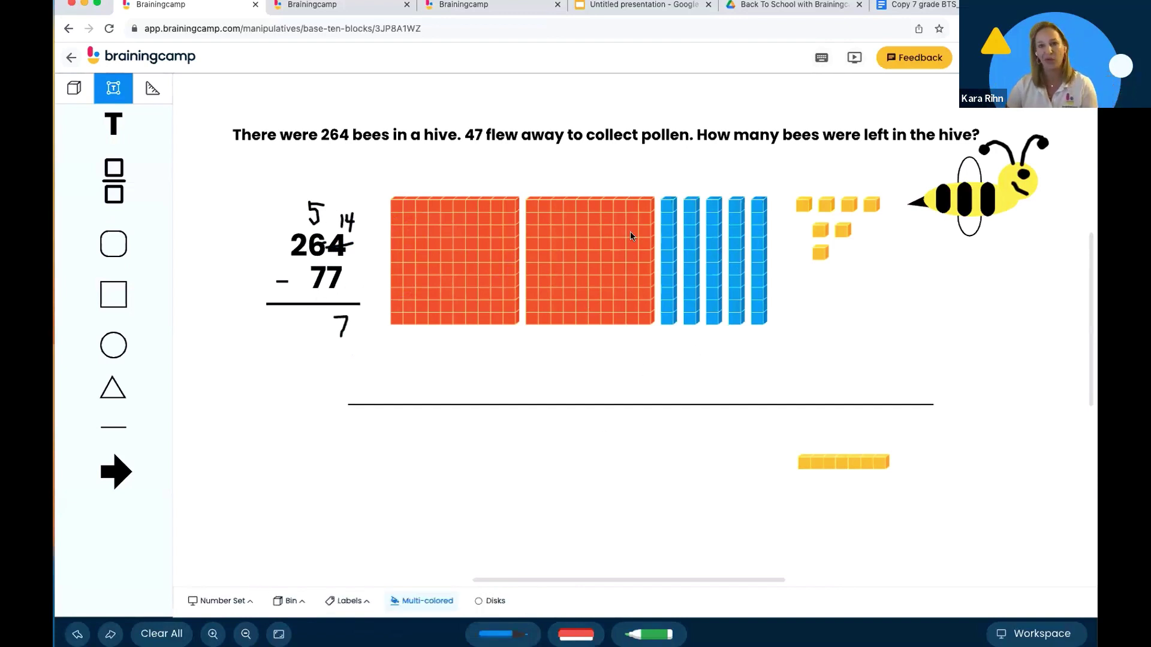
pyautogui.moveTo(617, 235); pyautogui.dragTo(609, 231)
pyautogui.click(610, 234)
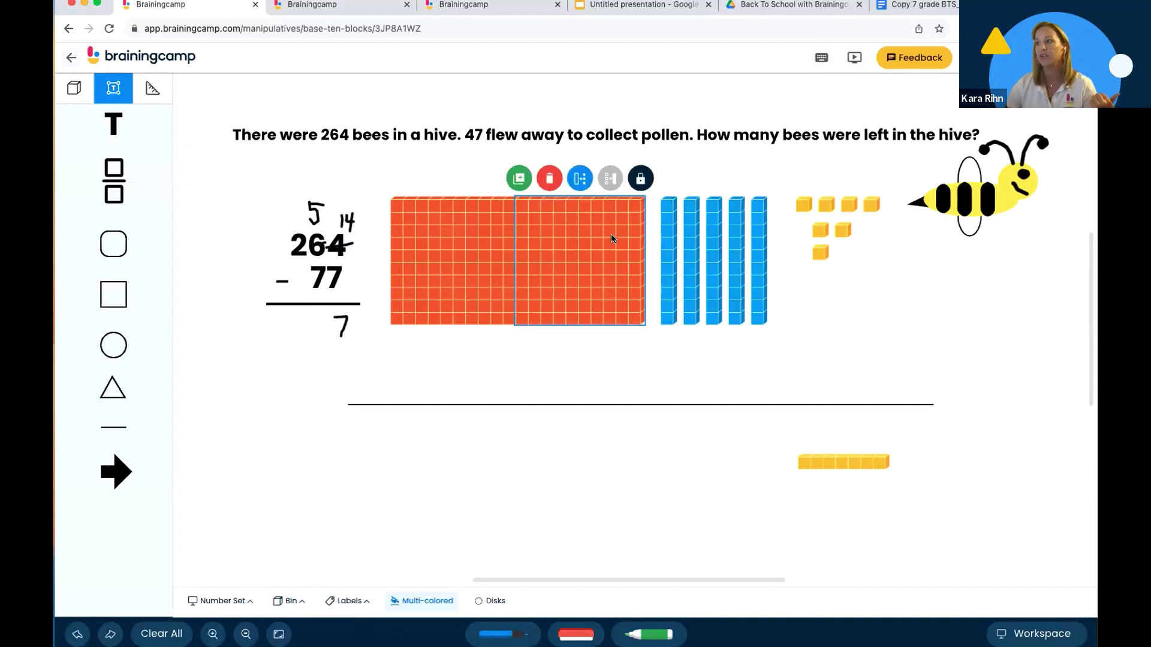
pyautogui.click(580, 177)
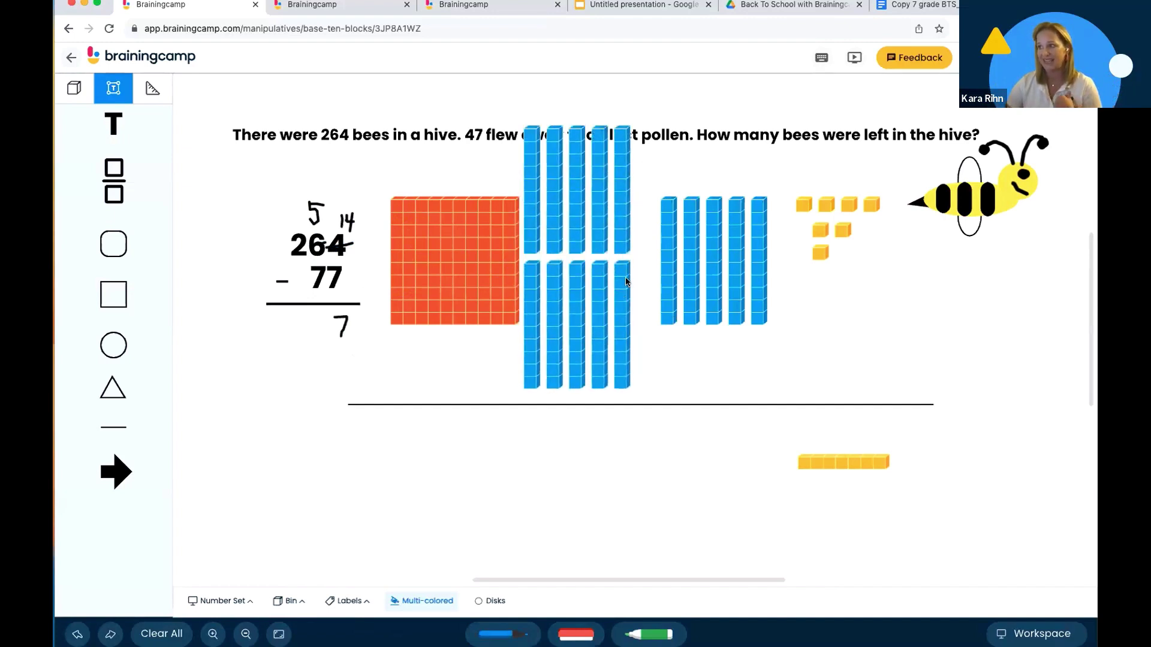
# Move seven tens rods below the divider line and join them into one block beside the row of ones.
pyautogui.moveTo(650, 181); pyautogui.dragTo(656, 528)
pyautogui.moveTo(633, 296); pyautogui.dragTo(665, 422)
pyautogui.moveTo(602, 351); pyautogui.dragTo(695, 501)
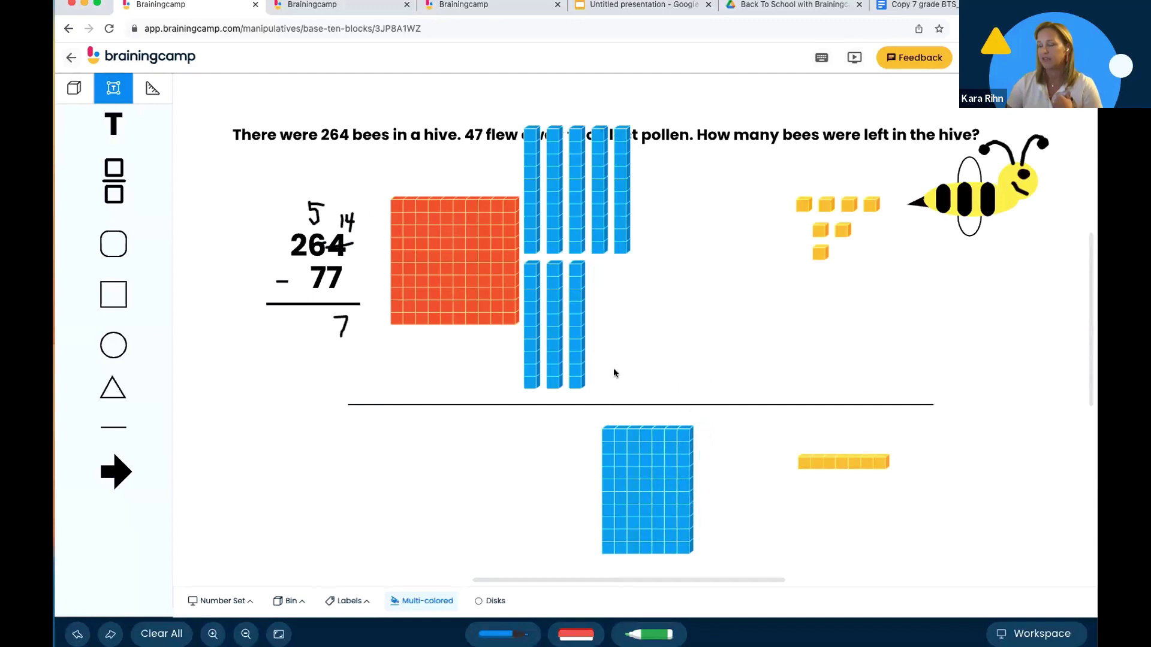
# Join the eight remaining tens rods into a single block above the divider line, between the hundreds flat and the ones.
pyautogui.moveTo(585, 305); pyautogui.dragTo(638, 170)
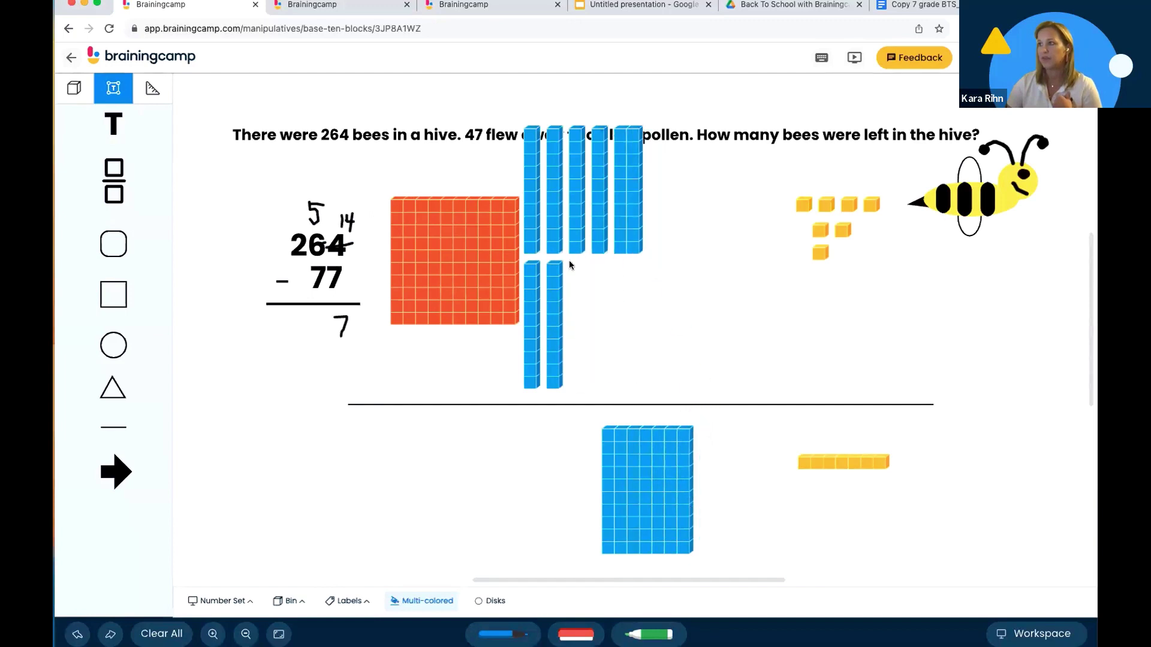
pyautogui.moveTo(557, 267); pyautogui.dragTo(649, 159)
pyautogui.moveTo(539, 313); pyautogui.dragTo(617, 284)
pyautogui.click(595, 210)
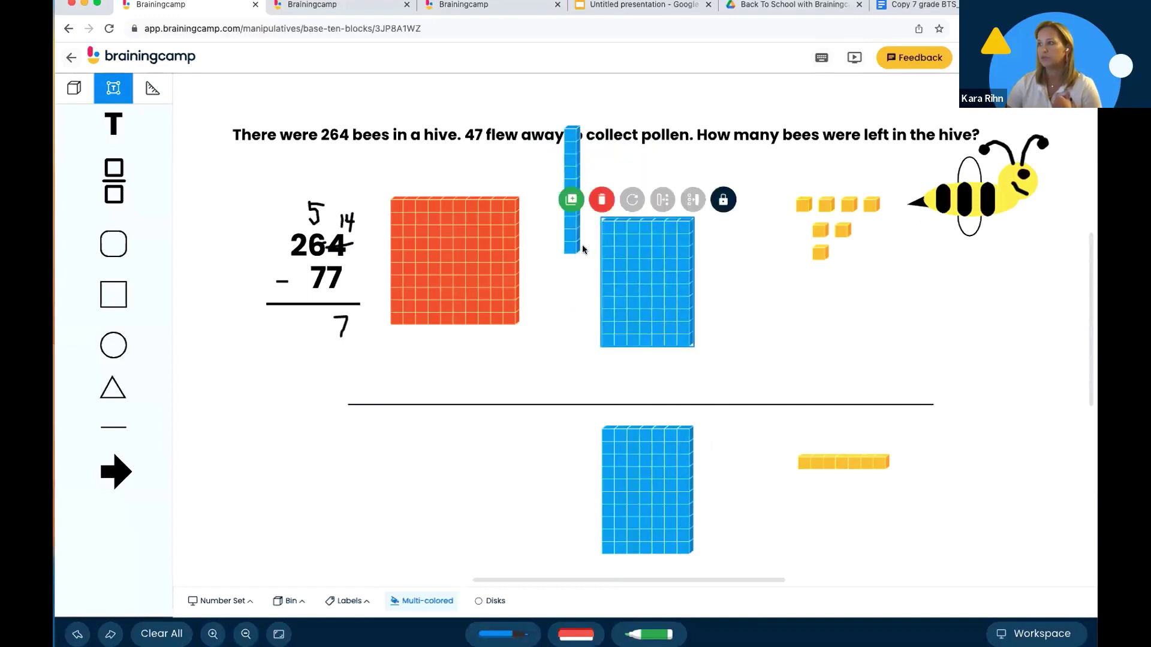
pyautogui.moveTo(581, 244); pyautogui.dragTo(595, 322)
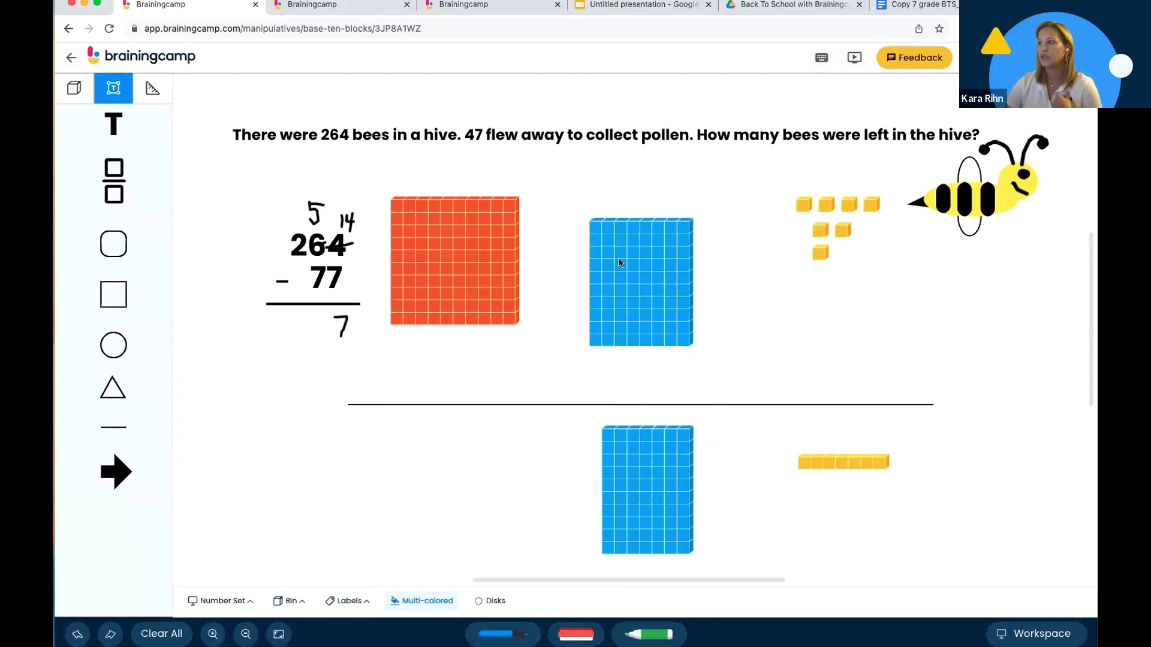
# Handwrite the regrouping of 264 as 1 hundred and 15 tens, crossing out the 2, and complete the answer as 187.
pyautogui.click(510, 637)
pyautogui.moveTo(284, 253); pyautogui.dragTo(328, 243)
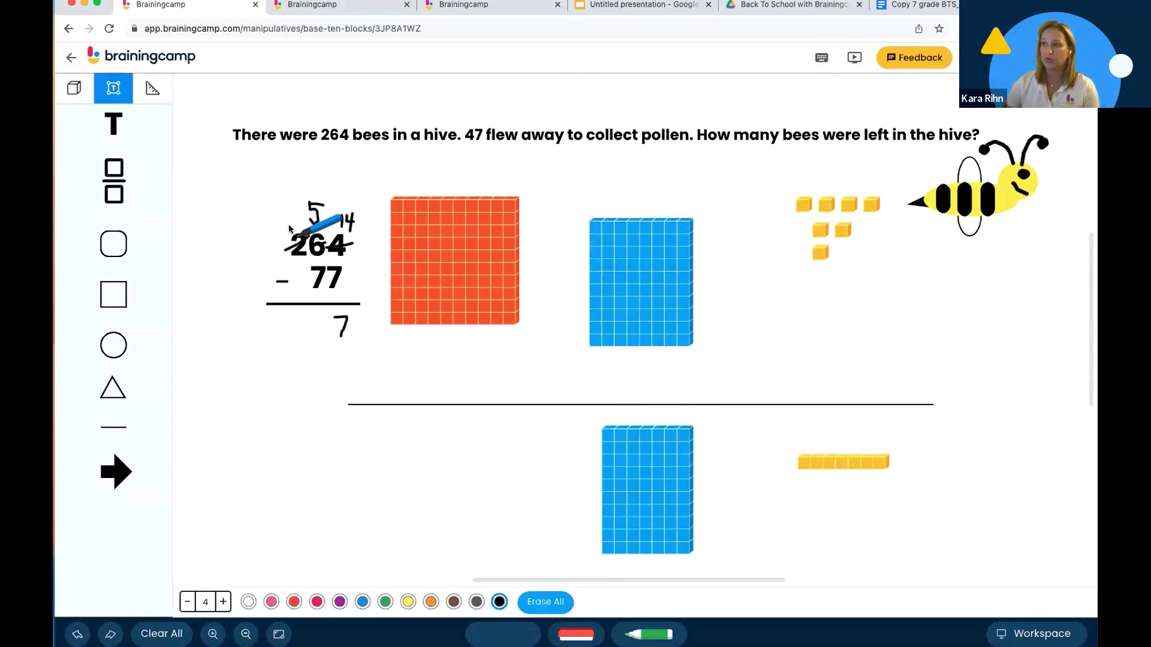
pyautogui.moveTo(275, 213); pyautogui.dragTo(270, 239)
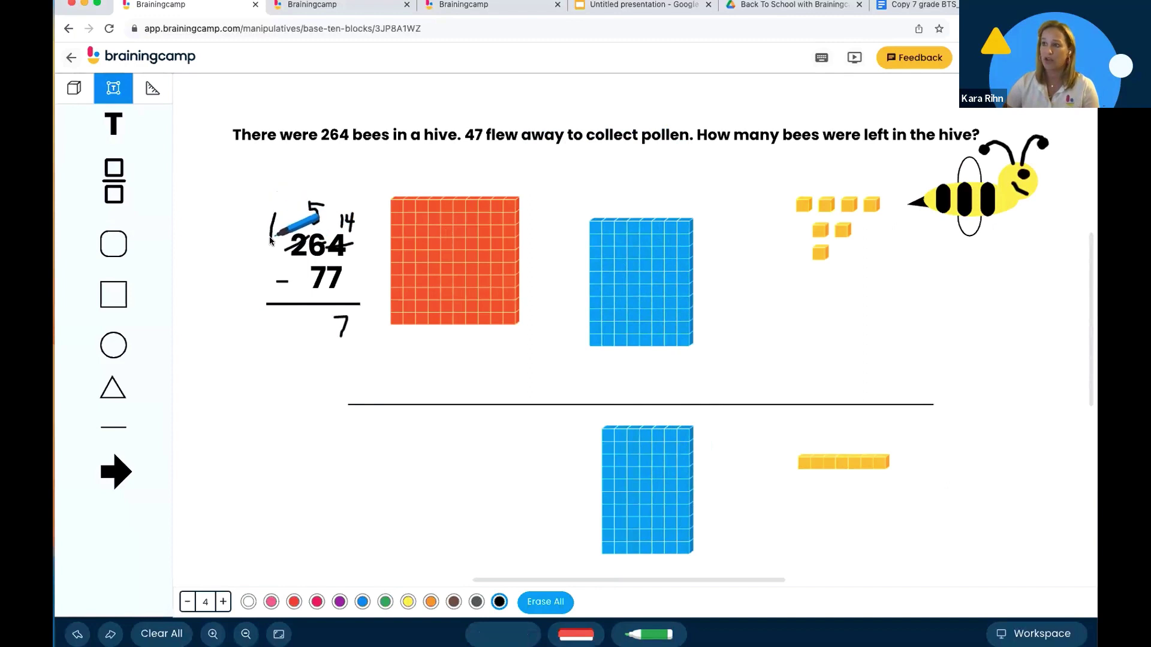
pyautogui.moveTo(303, 202); pyautogui.dragTo(301, 224)
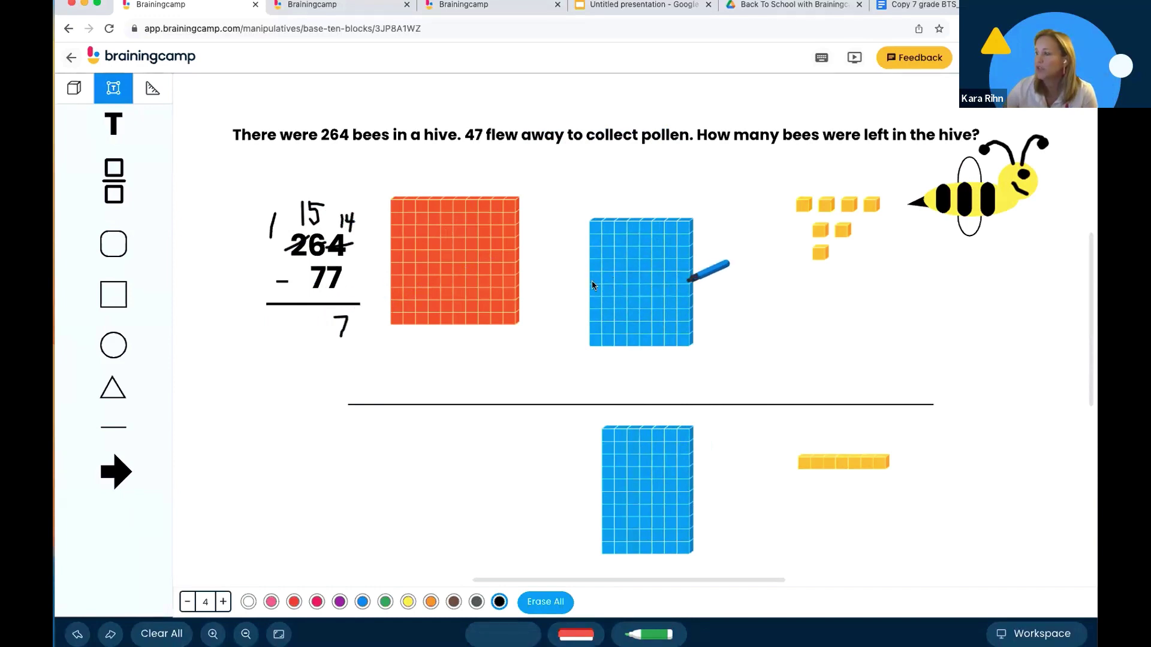
pyautogui.moveTo(324, 323)
pyautogui.mouseDown()
pyautogui.moveTo(329, 334)
pyautogui.moveTo(294, 340)
pyautogui.mouseUp()
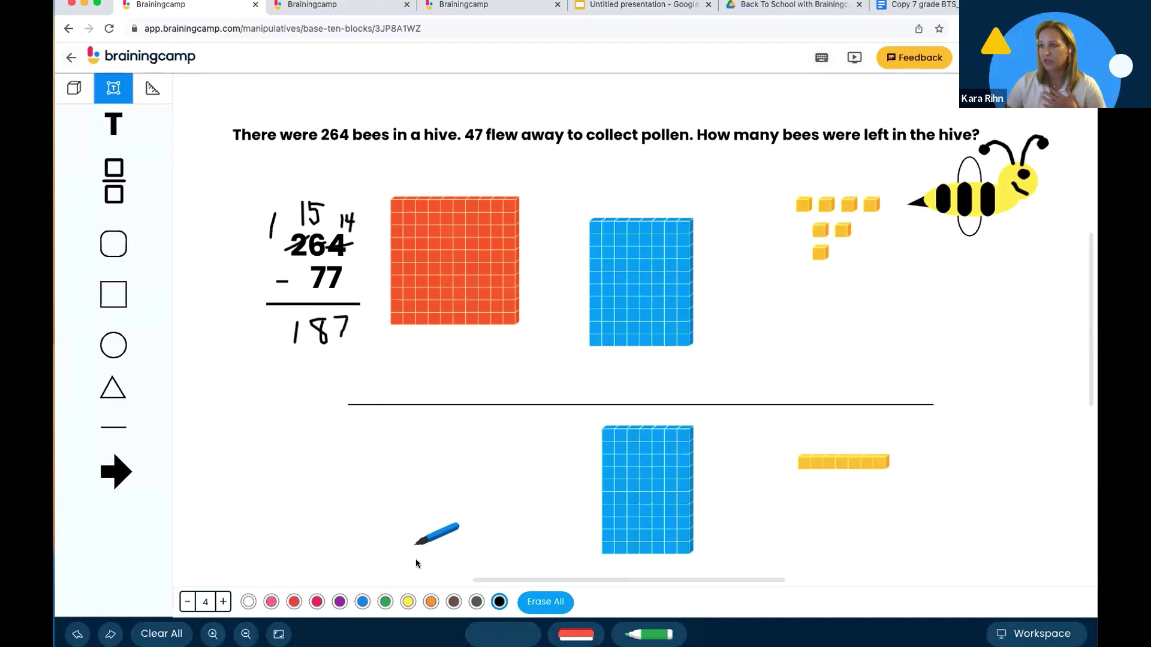
pyautogui.click(380, 625)
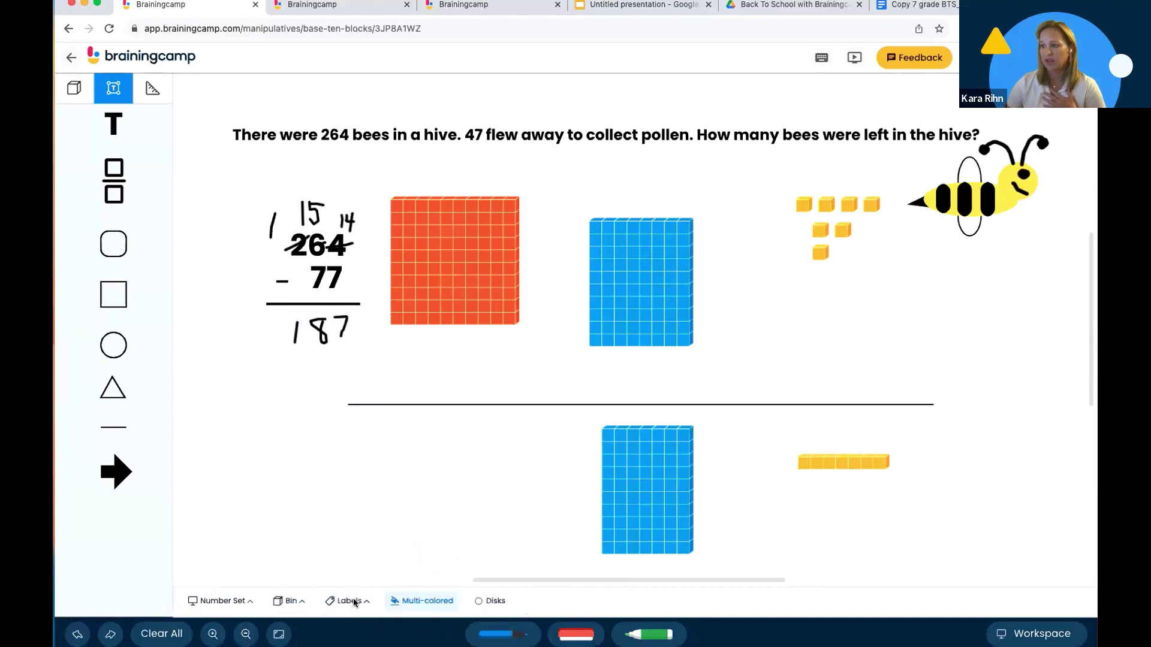
# Show group labels on the base ten blocks and join the seven remaining ones cubes above the divider into one horizontal row.
pyautogui.click(354, 601)
pyautogui.click(413, 547)
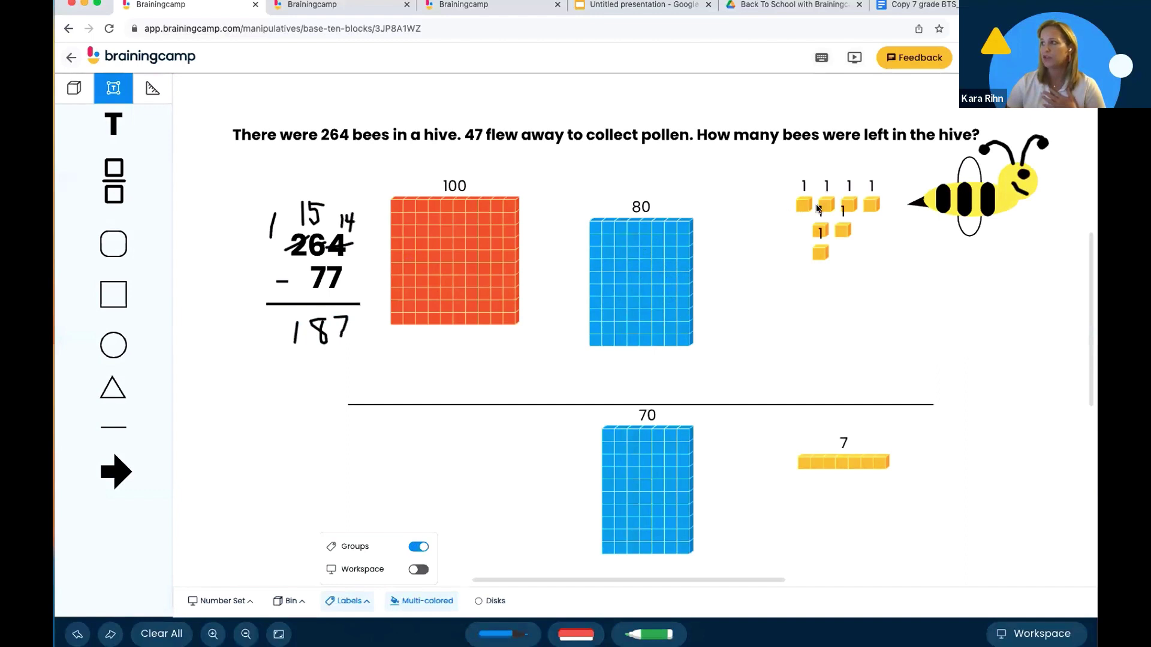
pyautogui.moveTo(818, 207); pyautogui.dragTo(845, 223)
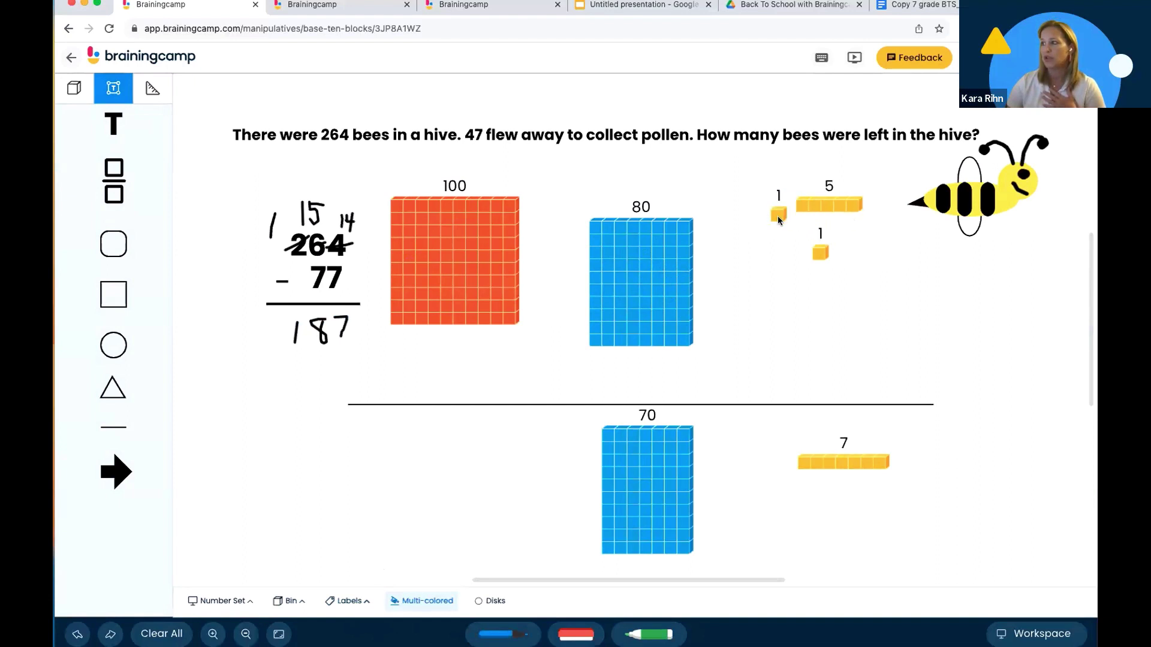
pyautogui.moveTo(778, 216); pyautogui.dragTo(785, 211)
pyautogui.moveTo(828, 247); pyautogui.dragTo(778, 213)
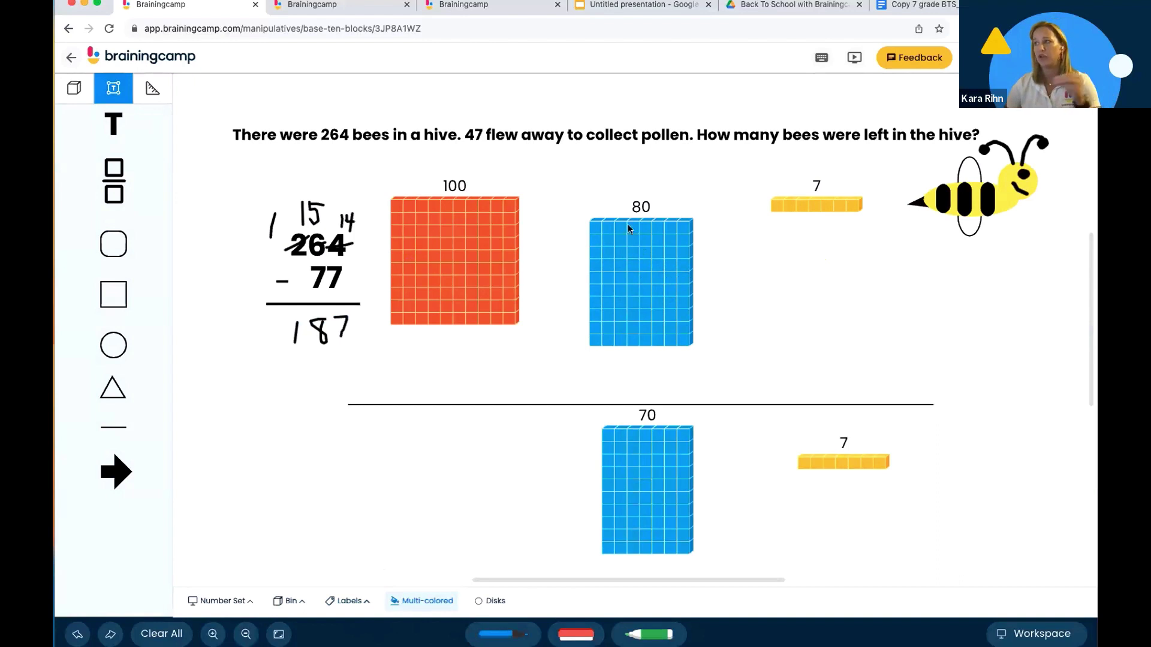